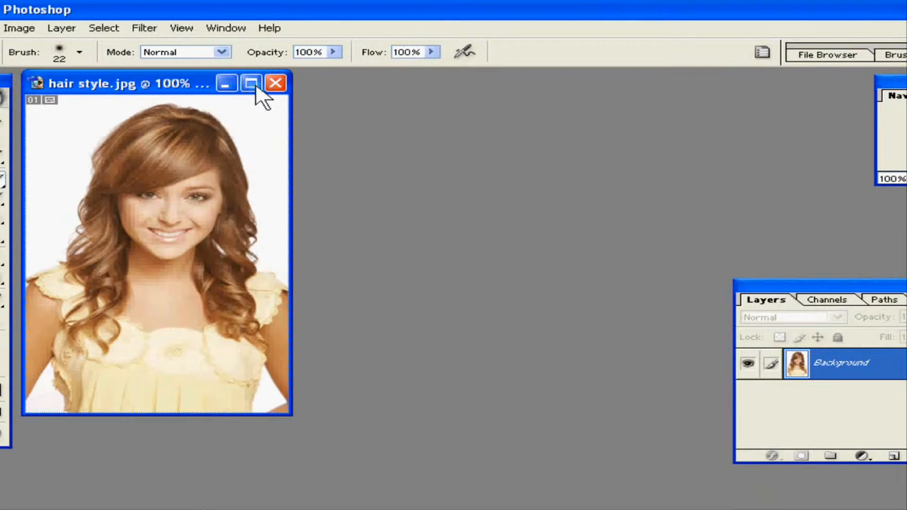
# Add a new layer above the hair style photo and set its blend mode to Soft Light
pyautogui.click(252, 84)
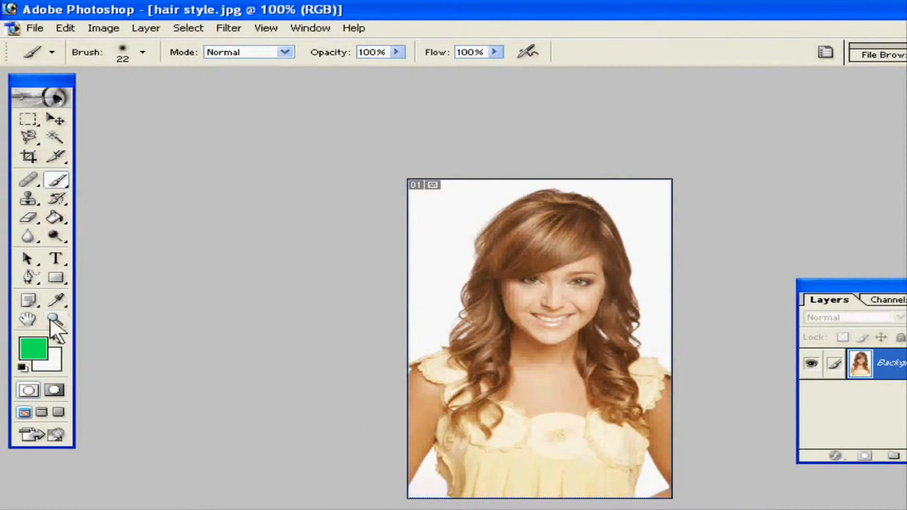
pyautogui.click(33, 319)
pyautogui.click(517, 305)
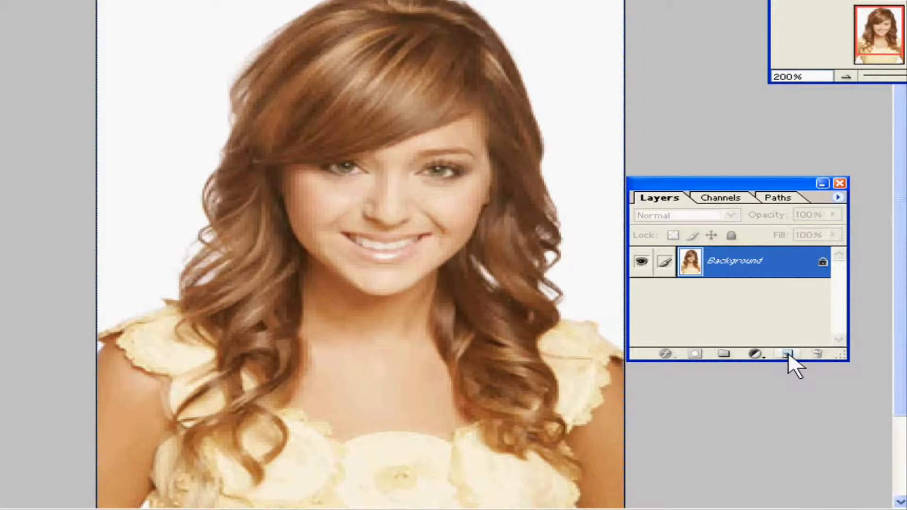
pyautogui.click(787, 355)
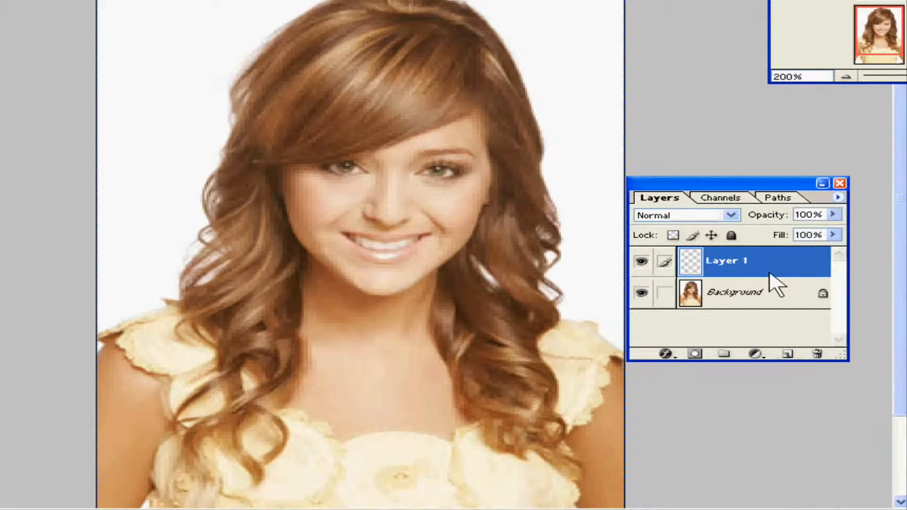
pyautogui.click(731, 215)
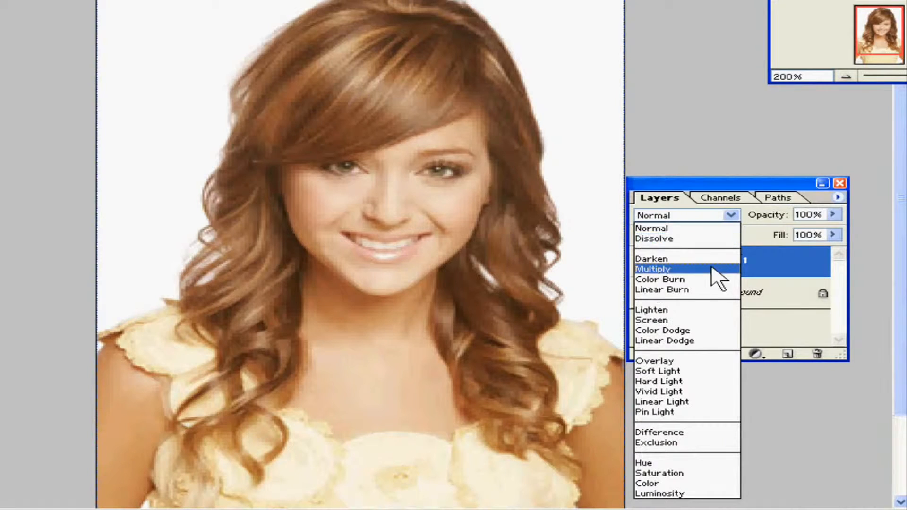
pyautogui.click(662, 372)
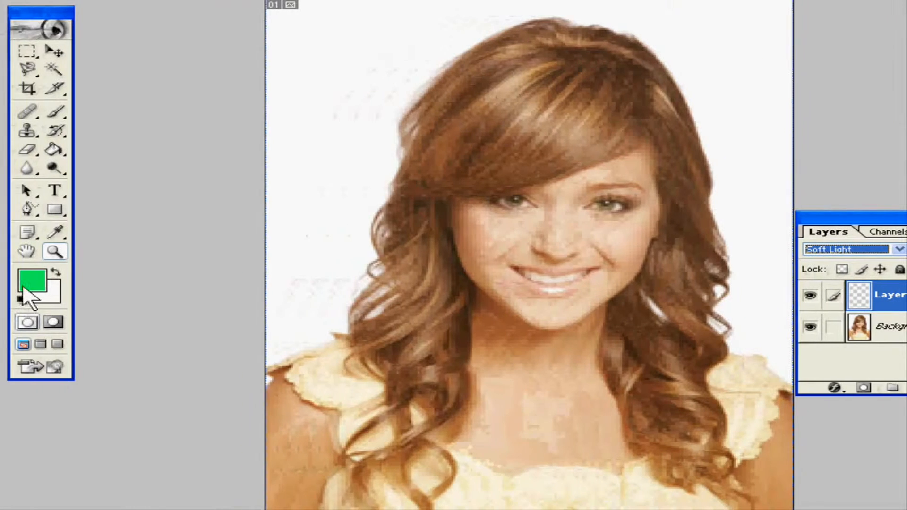
# Set the foreground colour to pink with R 239, G 73, B 210
pyautogui.click(25, 288)
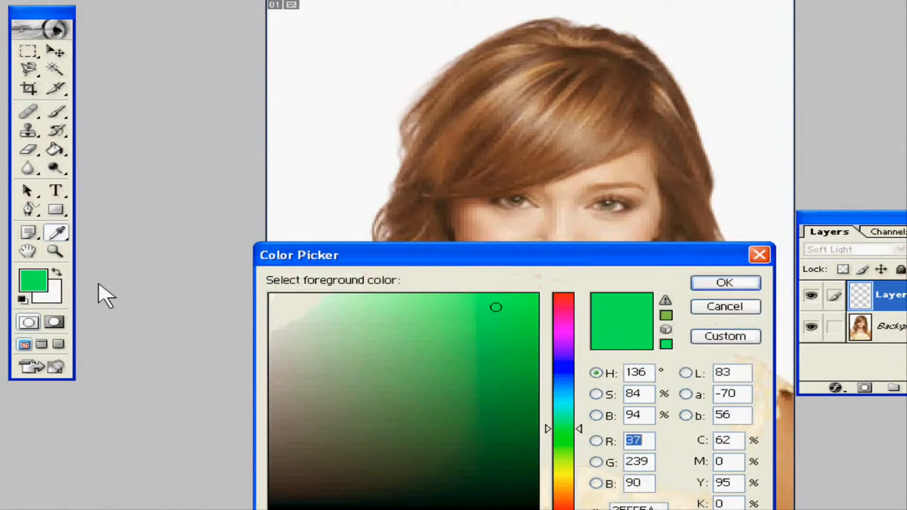
pyautogui.click(563, 323)
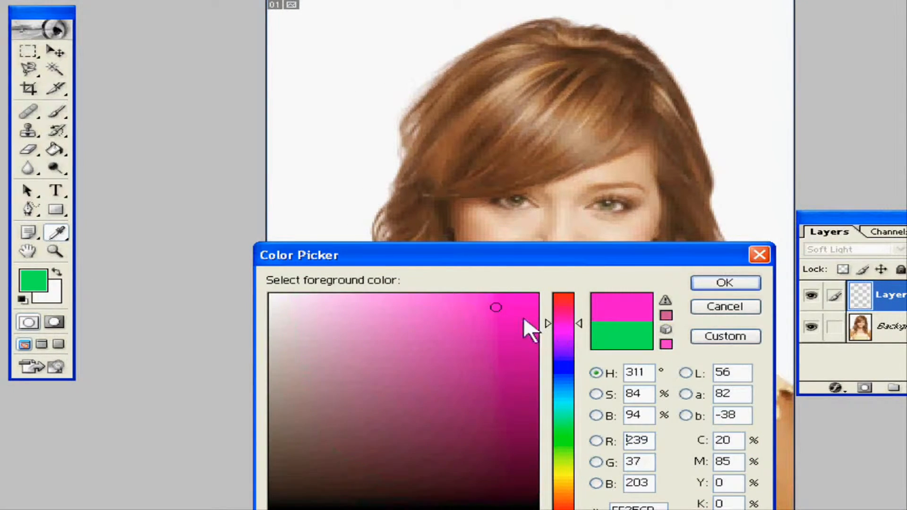
pyautogui.click(456, 307)
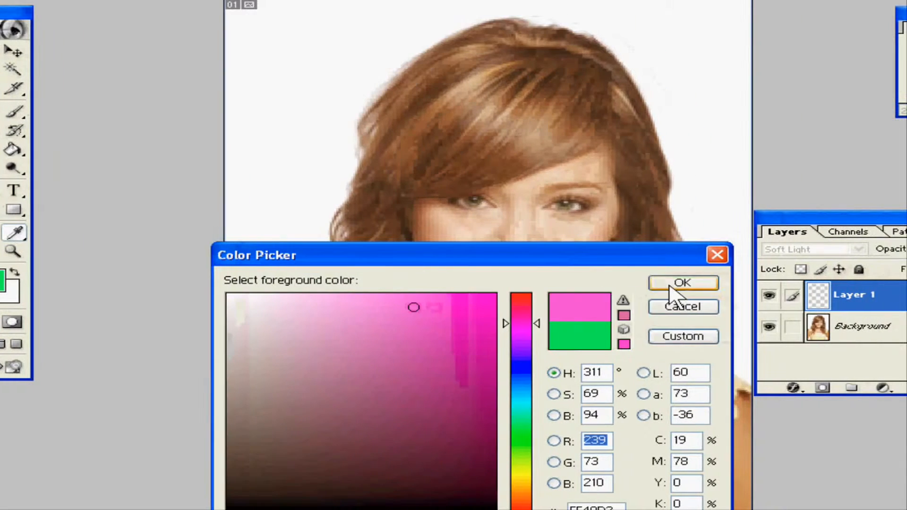
pyautogui.click(723, 285)
pyautogui.press('z')
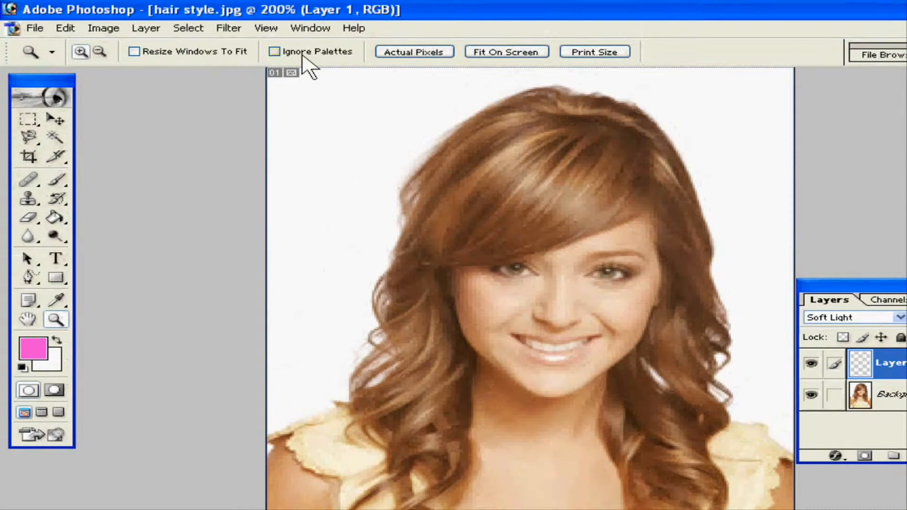
# Set the Brush tool's opacity to 50% and paint pink over the lower curls beside the woman's neck, on the image's left
pyautogui.click(55, 181)
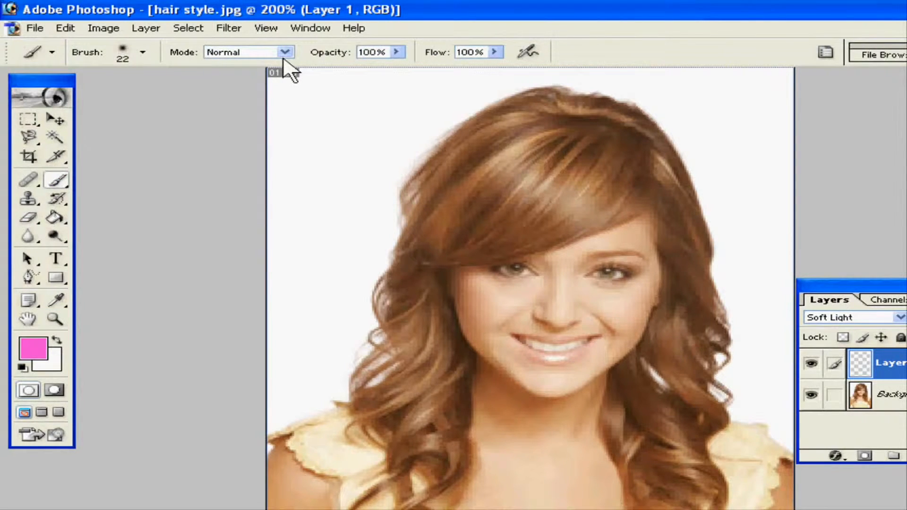
pyautogui.click(393, 55)
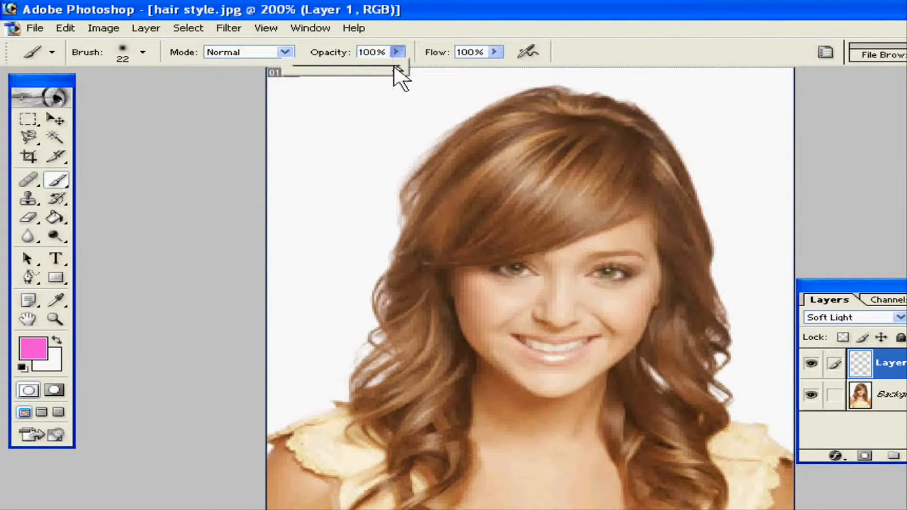
pyautogui.moveTo(398, 71); pyautogui.dragTo(347, 70)
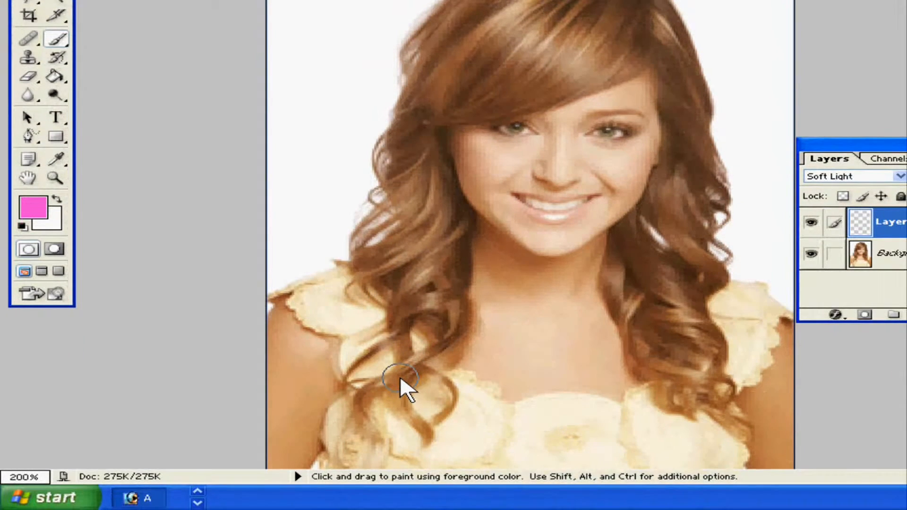
pyautogui.moveTo(403, 407)
pyautogui.mouseDown()
pyautogui.moveTo(366, 424)
pyautogui.moveTo(368, 411)
pyautogui.moveTo(420, 430)
pyautogui.moveTo(405, 391)
pyautogui.moveTo(445, 381)
pyautogui.moveTo(437, 410)
pyautogui.moveTo(440, 360)
pyautogui.moveTo(458, 340)
pyautogui.moveTo(455, 327)
pyautogui.moveTo(405, 354)
pyautogui.moveTo(421, 299)
pyautogui.moveTo(466, 314)
pyautogui.moveTo(455, 284)
pyautogui.moveTo(455, 304)
pyautogui.moveTo(431, 265)
pyautogui.moveTo(417, 290)
pyautogui.moveTo(427, 293)
pyautogui.moveTo(426, 254)
pyautogui.moveTo(398, 279)
pyautogui.moveTo(398, 293)
pyautogui.moveTo(382, 267)
pyautogui.moveTo(420, 255)
pyautogui.moveTo(401, 239)
pyautogui.moveTo(386, 266)
pyautogui.moveTo(419, 245)
pyautogui.moveTo(367, 247)
pyautogui.moveTo(371, 275)
pyautogui.moveTo(354, 289)
pyautogui.moveTo(442, 263)
pyautogui.moveTo(441, 247)
pyautogui.moveTo(449, 256)
pyautogui.moveTo(445, 213)
pyautogui.moveTo(440, 251)
pyautogui.mouseUp()
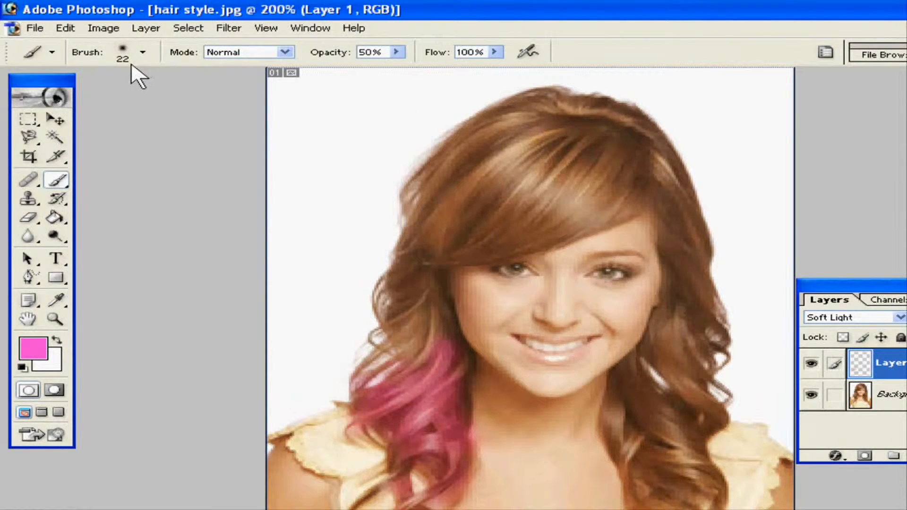
# Enlarge the brush to 79 px and paint pink over the fringe and crown of the hair
pyautogui.click(143, 52)
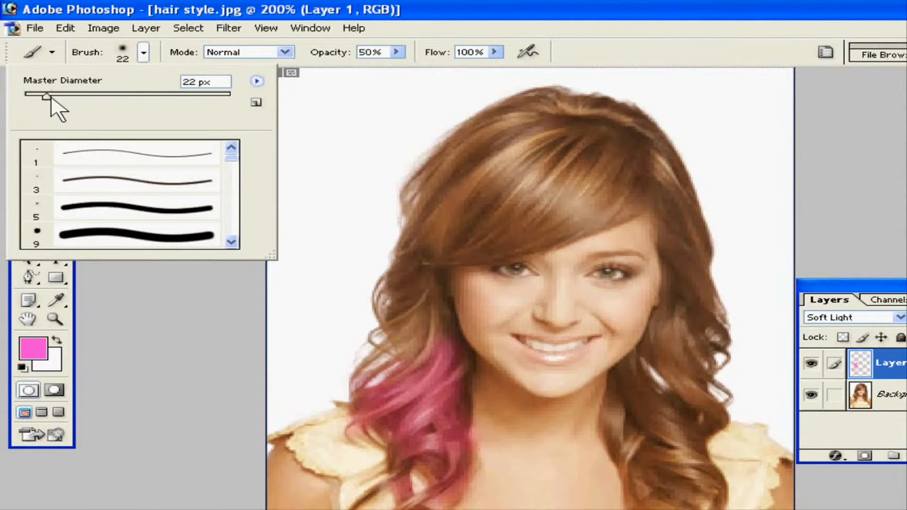
pyautogui.moveTo(48, 97); pyautogui.dragTo(105, 97)
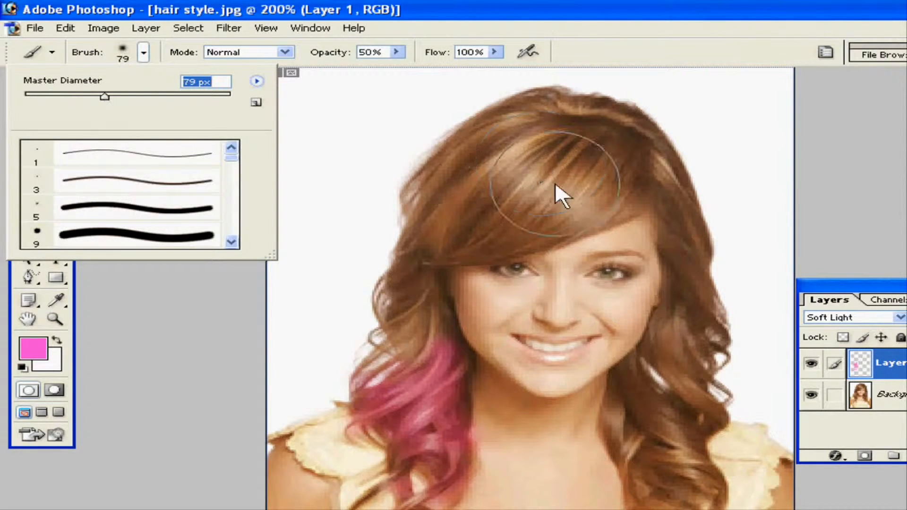
pyautogui.click(524, 182)
pyautogui.moveTo(526, 179)
pyautogui.mouseDown()
pyautogui.moveTo(555, 162)
pyautogui.moveTo(535, 141)
pyautogui.moveTo(510, 147)
pyautogui.moveTo(482, 175)
pyautogui.moveTo(478, 204)
pyautogui.moveTo(448, 216)
pyautogui.moveTo(524, 181)
pyautogui.moveTo(625, 170)
pyautogui.moveTo(609, 155)
pyautogui.moveTo(594, 159)
pyautogui.moveTo(591, 149)
pyautogui.moveTo(534, 195)
pyautogui.moveTo(471, 205)
pyautogui.mouseUp()
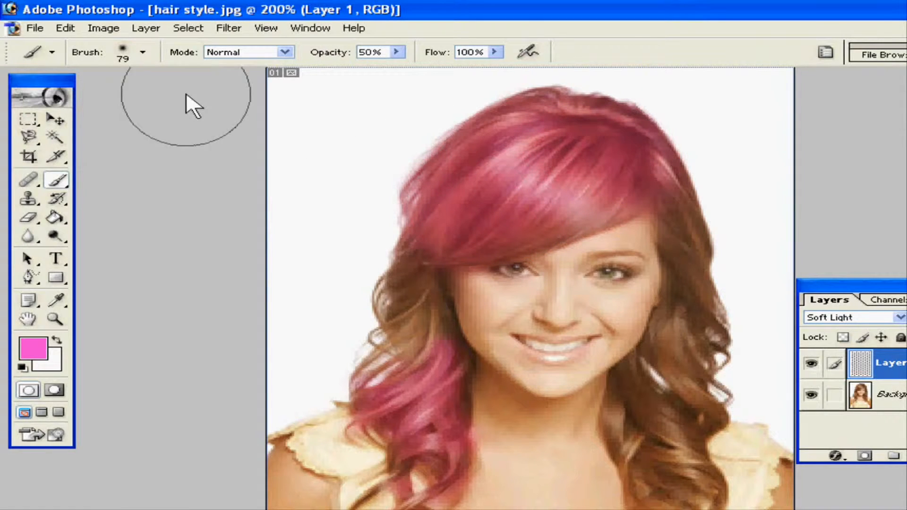
# Reduce the brush to 29 px and paint the remaining brown hair and curls on both sides of the face pink
pyautogui.click(142, 53)
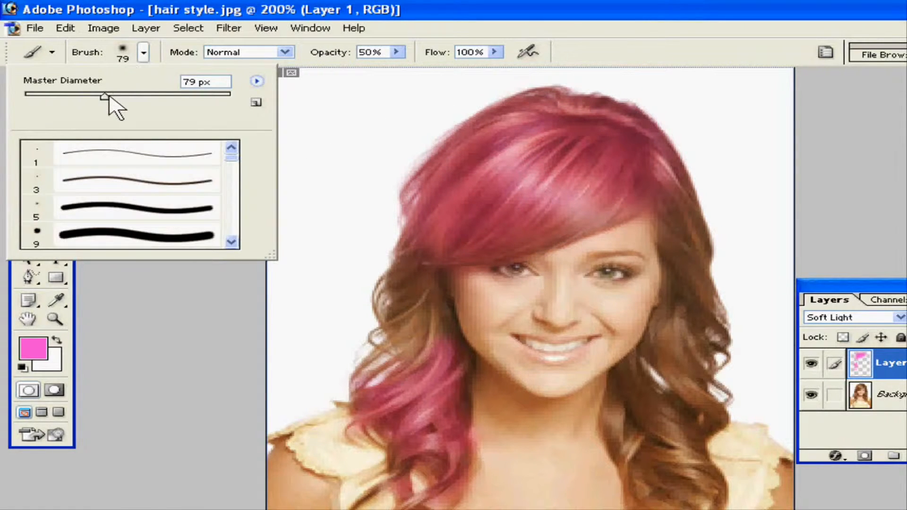
pyautogui.moveTo(105, 97); pyautogui.dragTo(83, 98)
pyautogui.click(416, 339)
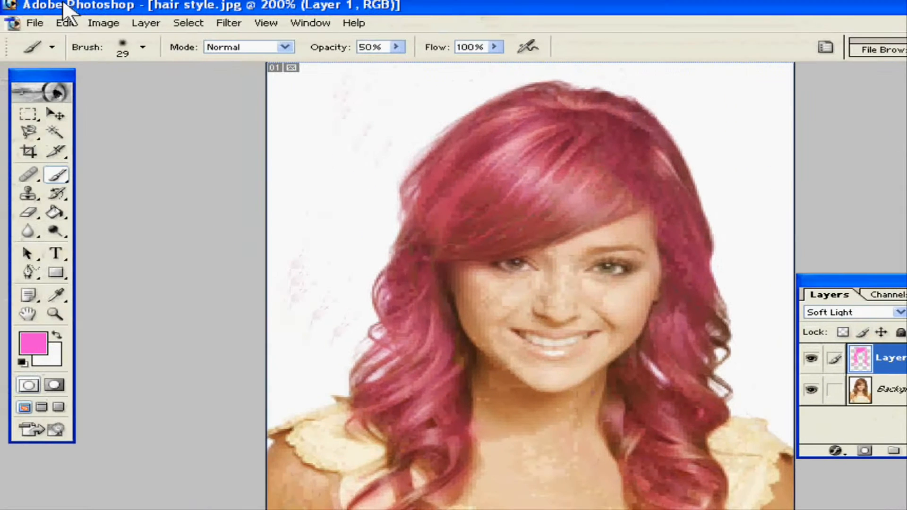
# Save the image to the desktop as a non-interlaced PNG named "hair style new" and close Photoshop without saving changes to hair style.jpg
pyautogui.click(34, 23)
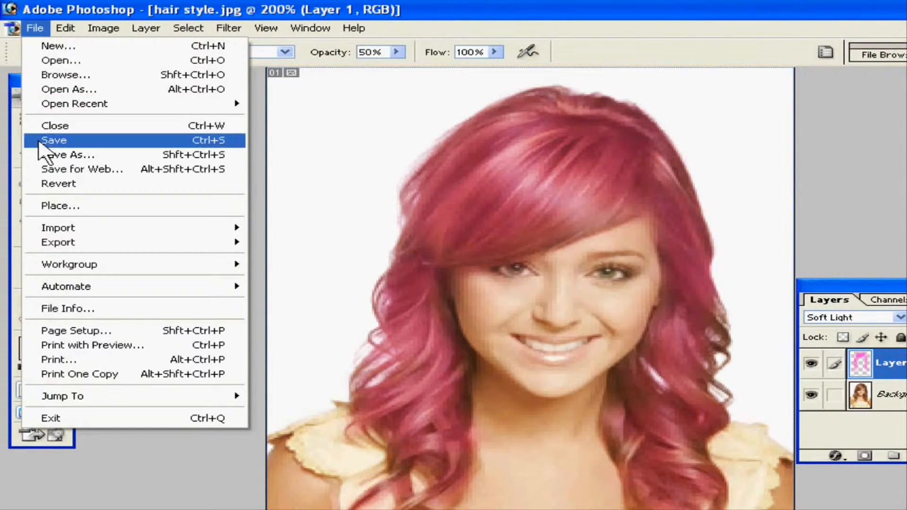
pyautogui.click(45, 154)
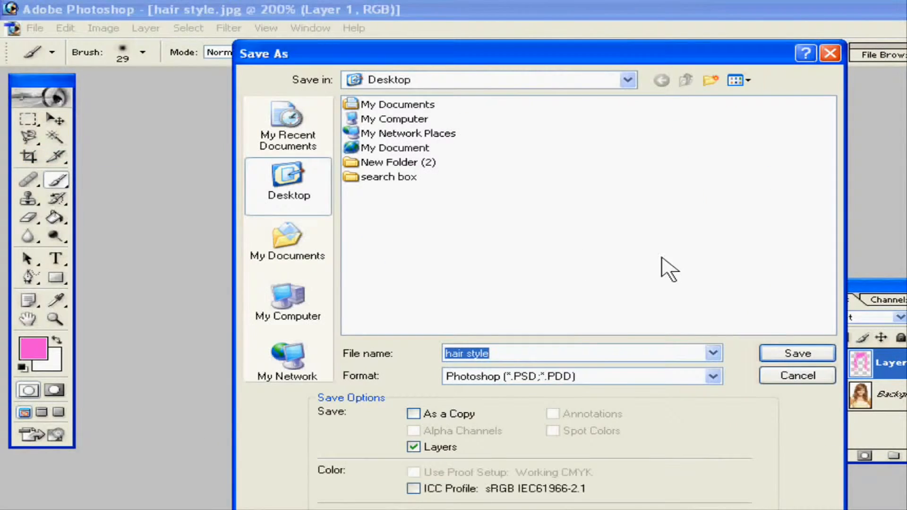
pyautogui.click(579, 356)
pyautogui.write('new')
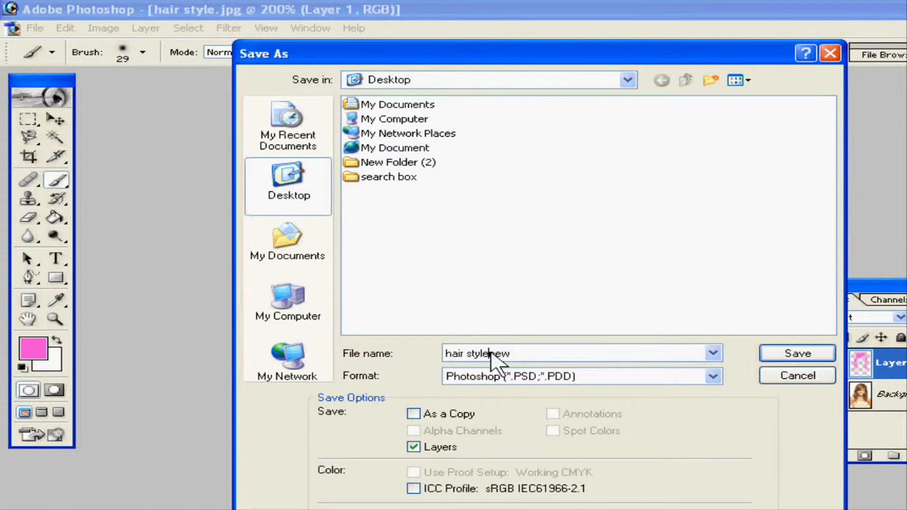
pyautogui.click(713, 376)
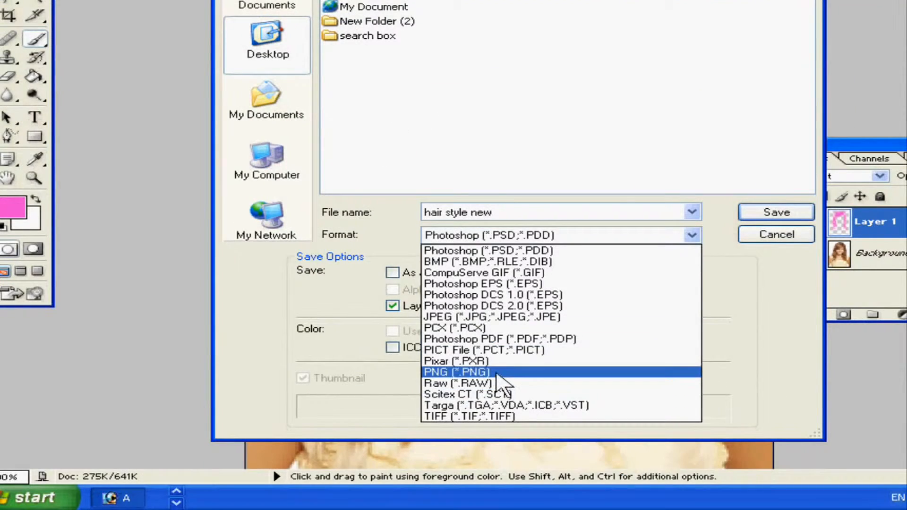
pyautogui.click(515, 371)
pyautogui.press('Return')
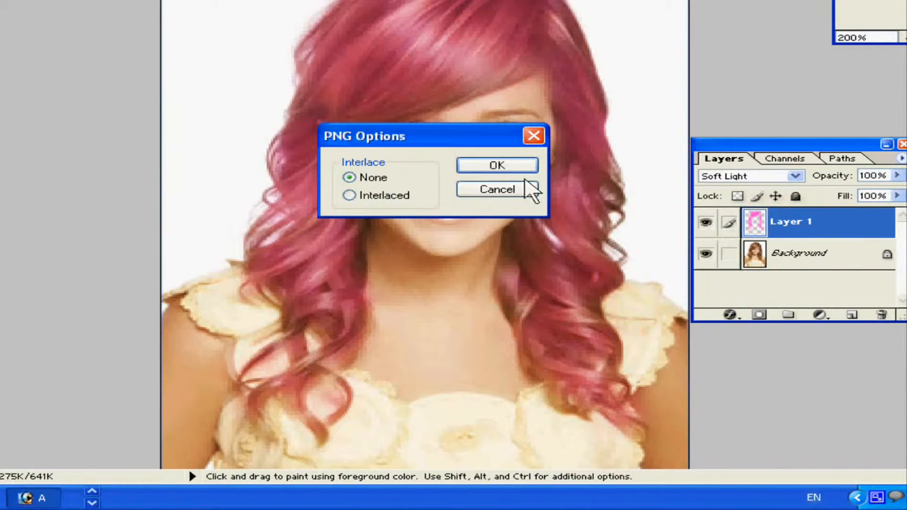
pyautogui.click(491, 167)
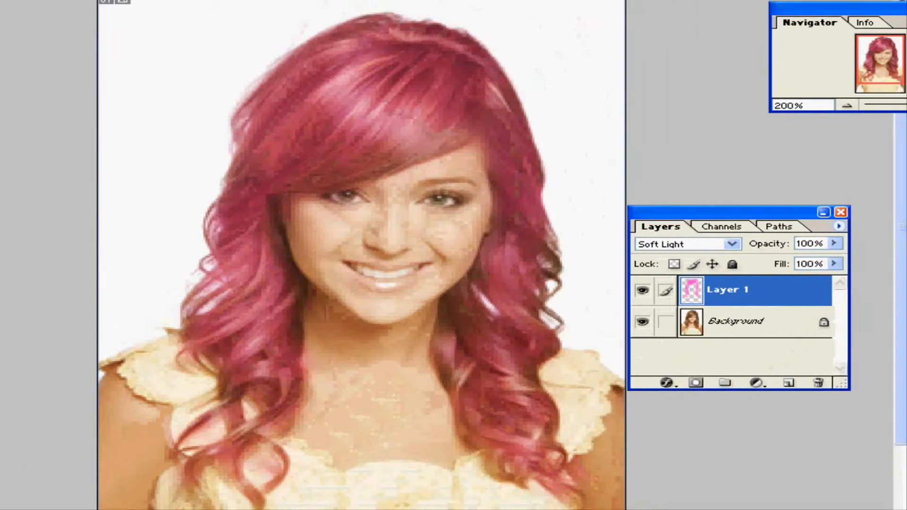
pyautogui.click(897, 2)
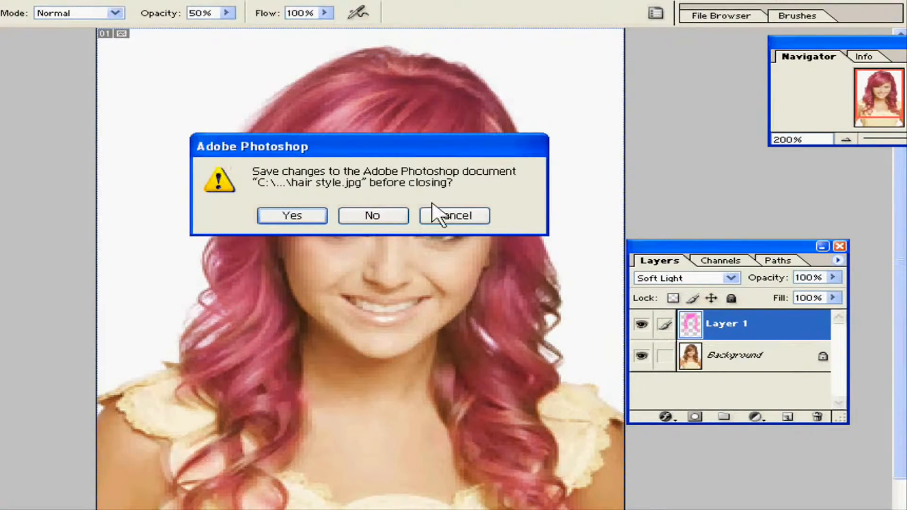
pyautogui.click(395, 215)
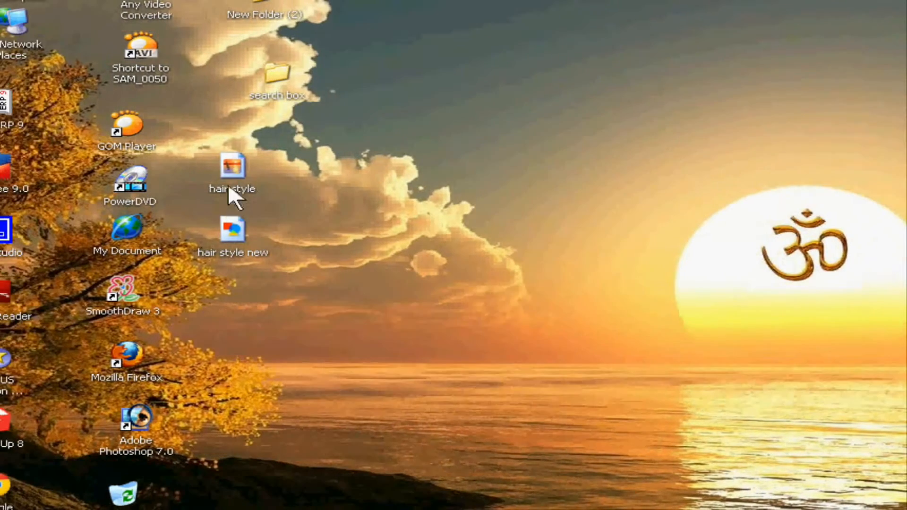
# Open the original hair style picture in the image viewer and alternate between it and "hair style new" to compare the hair colours
pyautogui.doubleClick(241, 178)
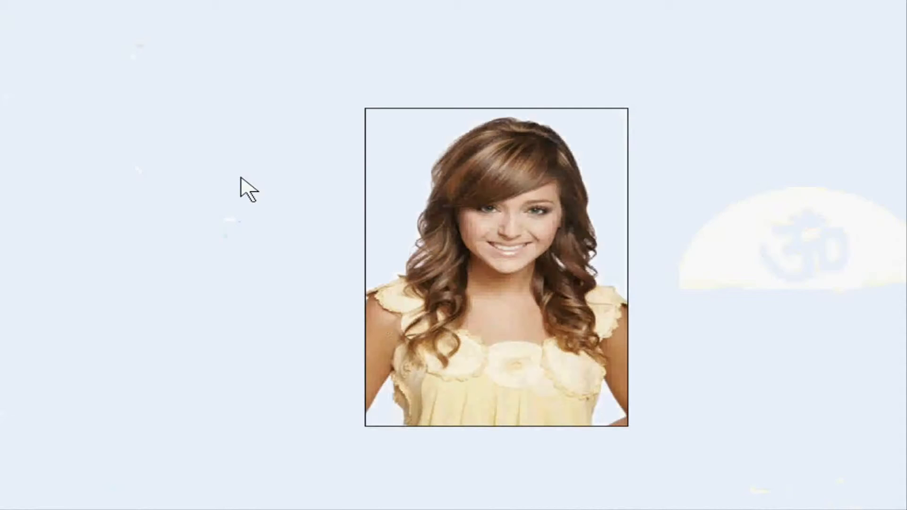
pyautogui.click(456, 487)
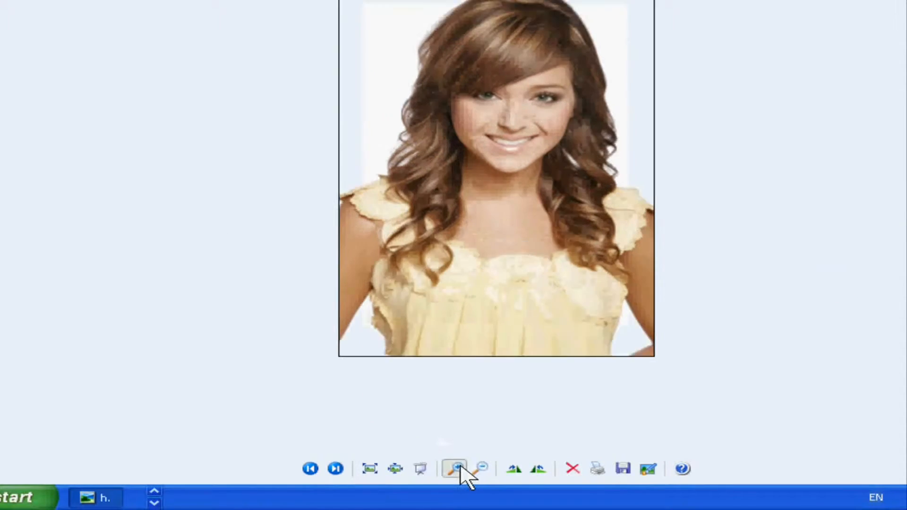
pyautogui.click(456, 487)
pyautogui.click(456, 487)
pyautogui.click(334, 469)
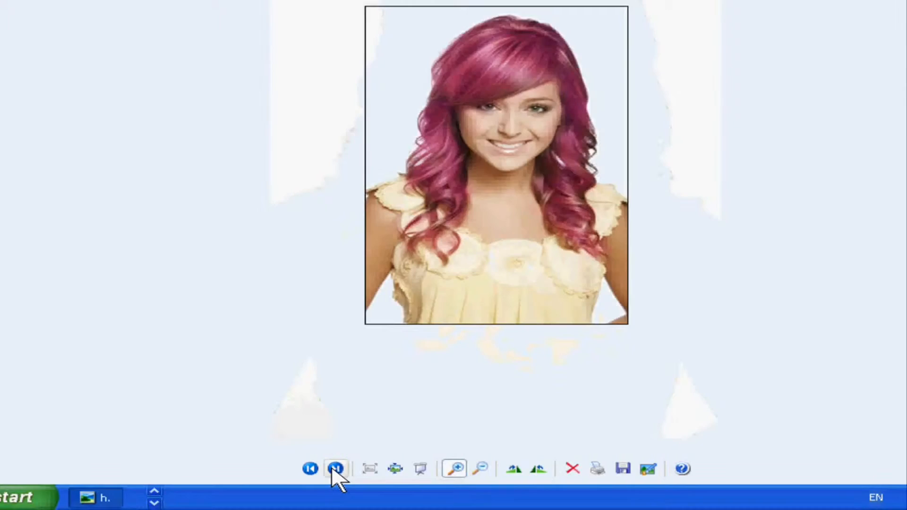
pyautogui.click(334, 468)
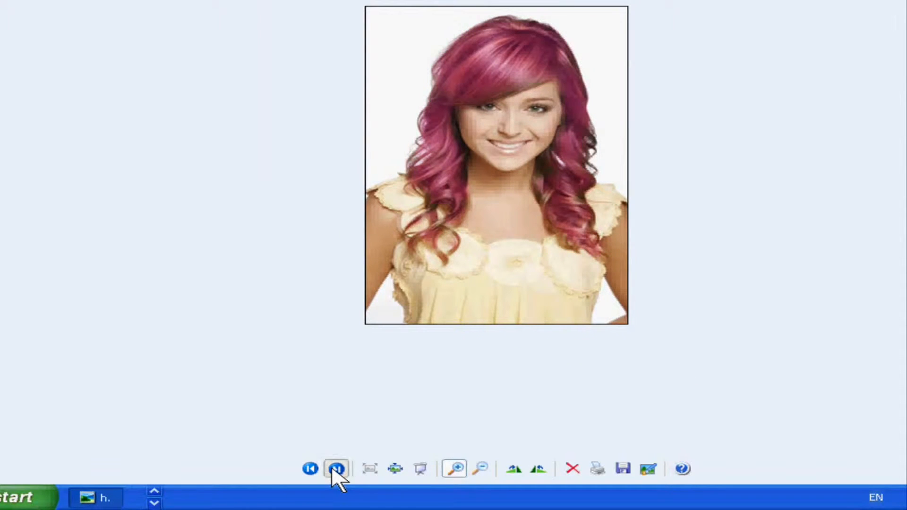
pyautogui.click(331, 467)
pyautogui.click(333, 467)
pyautogui.click(334, 468)
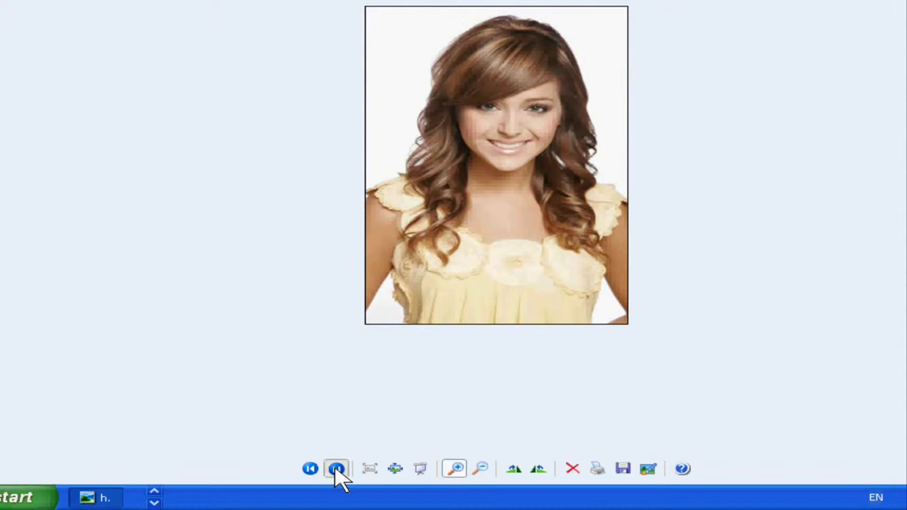
pyautogui.click(335, 468)
pyautogui.click(334, 468)
pyautogui.click(334, 468)
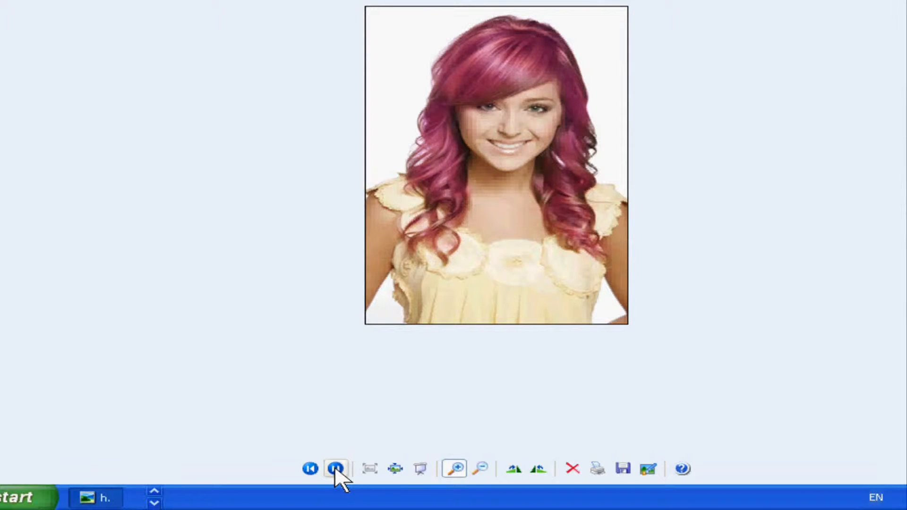
pyautogui.click(334, 469)
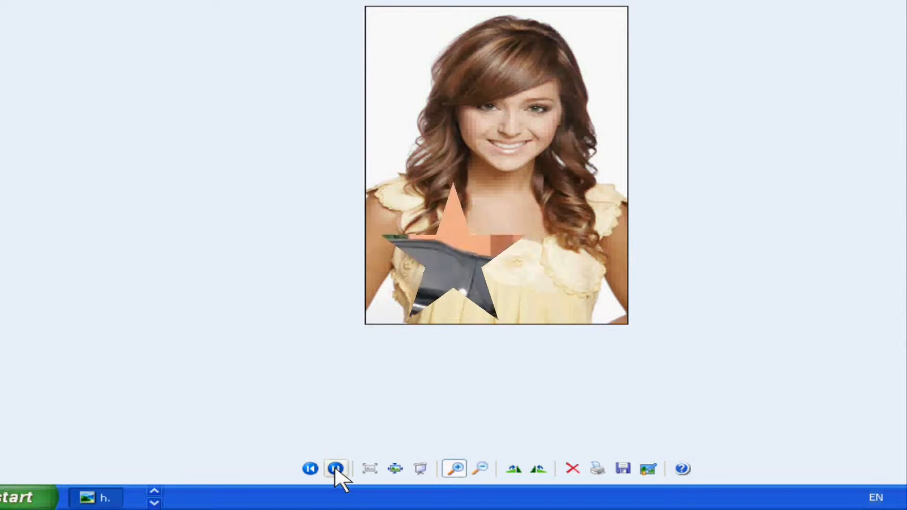
pyautogui.click(334, 468)
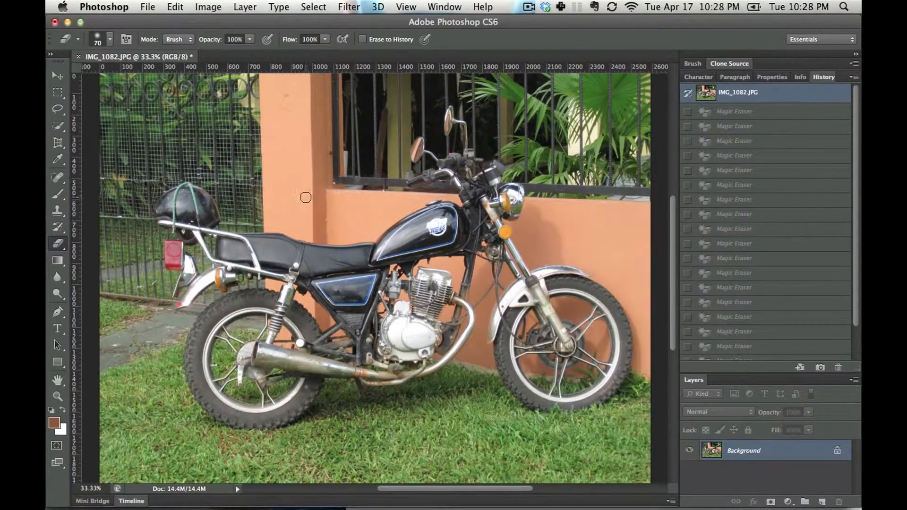
# Switch to IMG_1082.JPG in Photoshop CS6 and erase a patch of the orange wall above the motorcycle's seat with the 70 px Eraser
pyautogui.moveTo(269, 198)
pyautogui.mouseDown()
pyautogui.moveTo(344, 156)
pyautogui.moveTo(339, 190)
pyautogui.moveTo(319, 217)
pyautogui.moveTo(332, 204)
pyautogui.moveTo(352, 209)
pyautogui.moveTo(362, 195)
pyautogui.moveTo(345, 196)
pyautogui.moveTo(369, 215)
pyautogui.mouseUp()
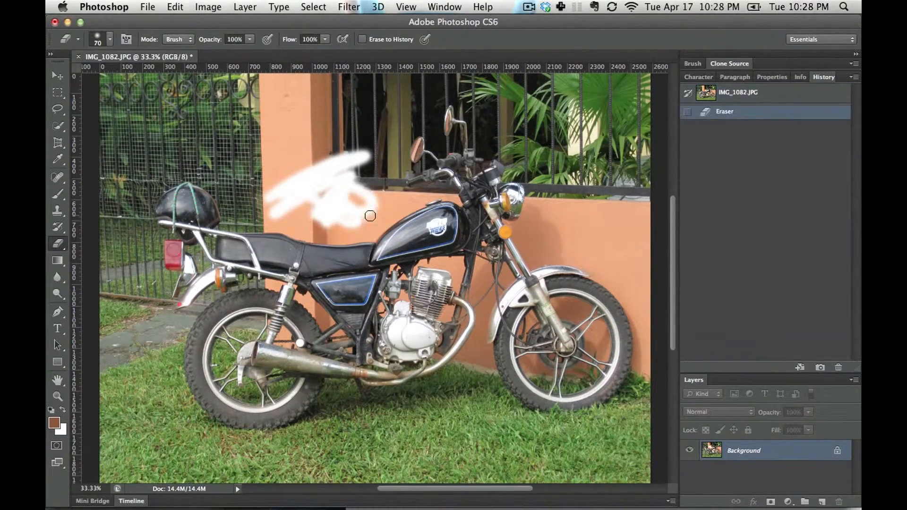
# Undo the eraser stroke on the orange wall and convert the locked Background into a regular layer
pyautogui.press('super+z')
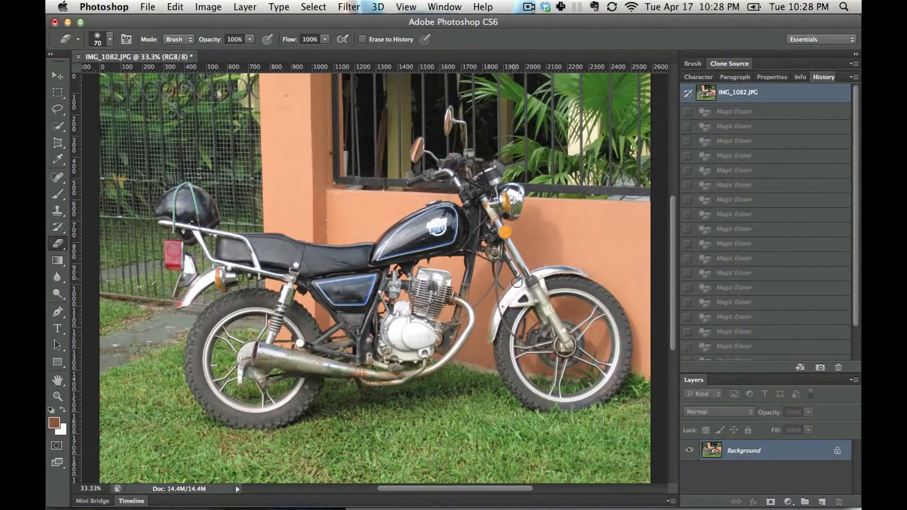
pyautogui.doubleClick(798, 455)
pyautogui.press('Return')
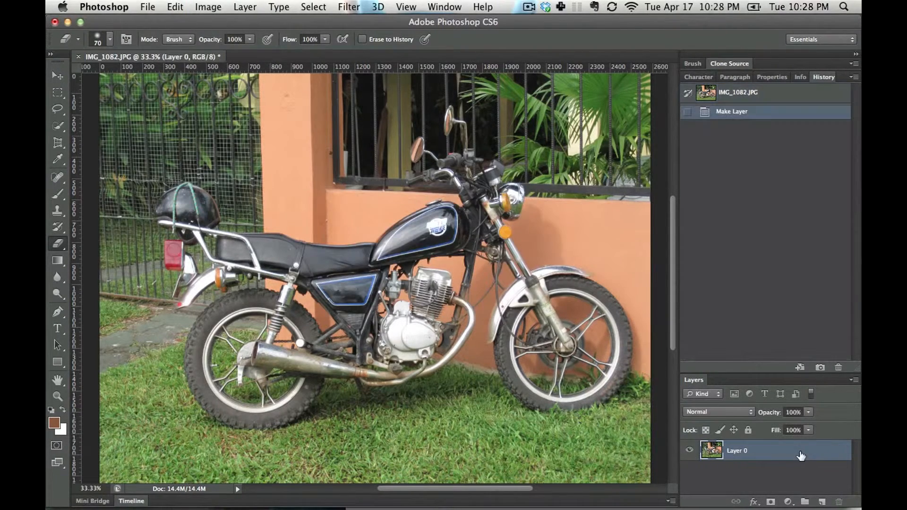
# Erase a patch of the orange wall and window bars above the motorcycle's seat with the soft 70 px Eraser
pyautogui.moveTo(345, 212)
pyautogui.mouseDown()
pyautogui.moveTo(278, 209)
pyautogui.moveTo(321, 162)
pyautogui.moveTo(270, 162)
pyautogui.moveTo(317, 154)
pyautogui.moveTo(292, 164)
pyautogui.moveTo(341, 133)
pyautogui.moveTo(267, 149)
pyautogui.moveTo(289, 141)
pyautogui.moveTo(354, 183)
pyautogui.moveTo(361, 245)
pyautogui.mouseUp()
pyautogui.press('super+equal')
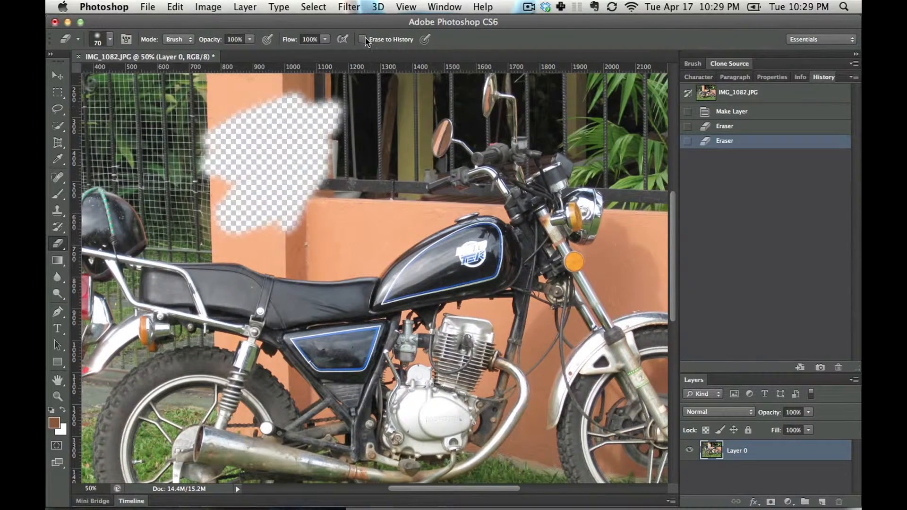
pyautogui.rightClick(315, 150)
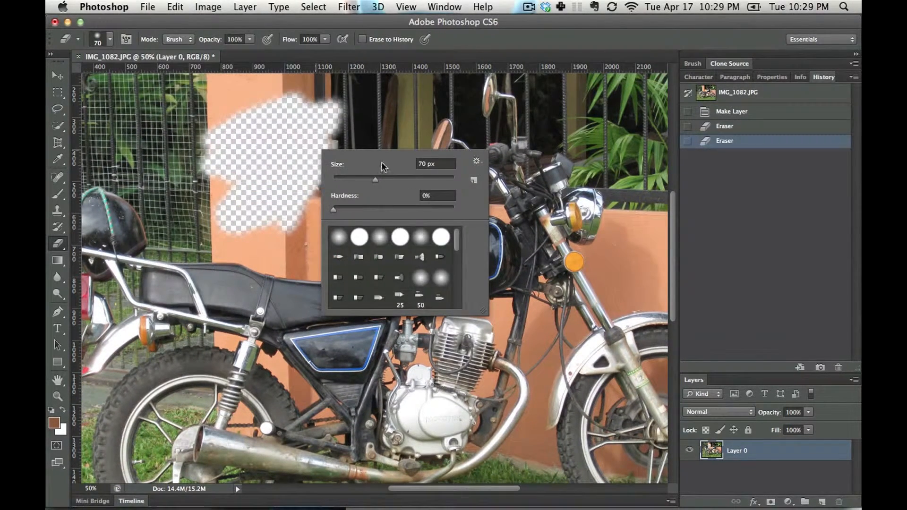
pyautogui.click(349, 125)
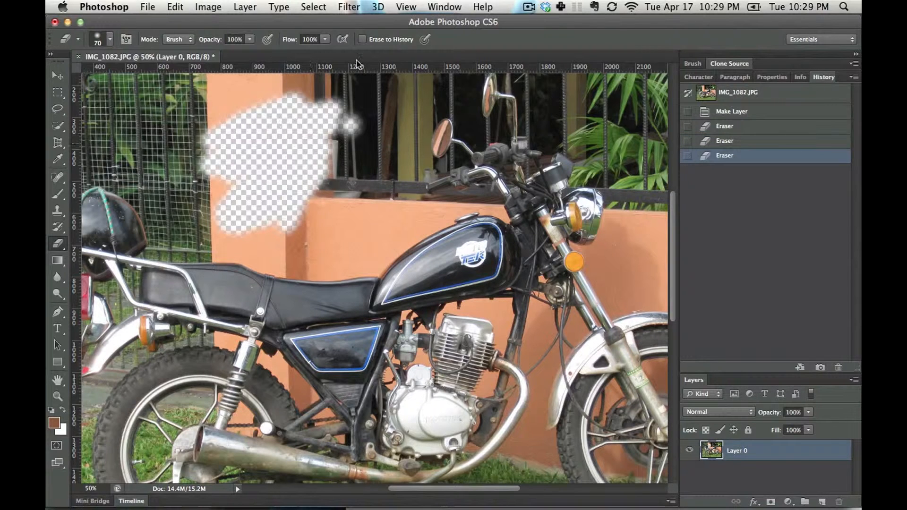
# Erase further patches of the wall and window beside the first one, with the Eraser's opacity at 46% and 70%
pyautogui.click(250, 40)
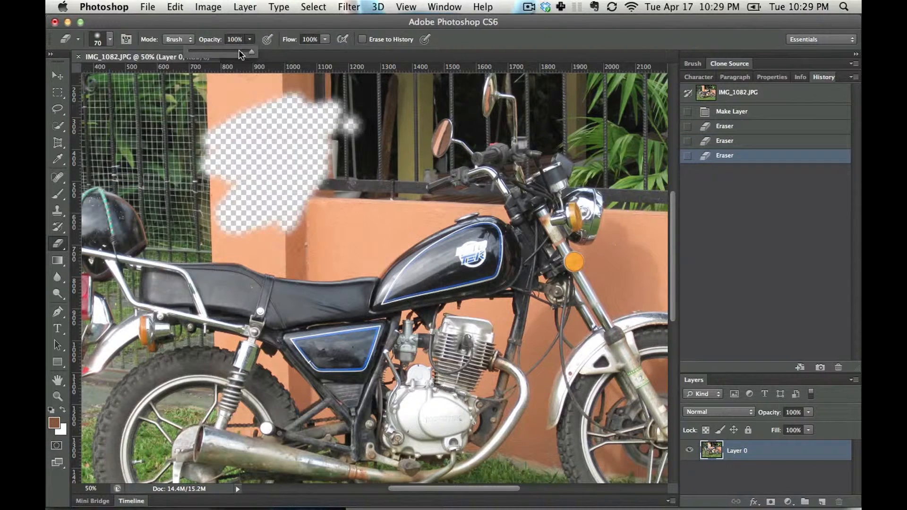
pyautogui.moveTo(333, 135)
pyautogui.mouseDown()
pyautogui.moveTo(371, 135)
pyautogui.moveTo(347, 236)
pyautogui.moveTo(388, 198)
pyautogui.moveTo(347, 204)
pyautogui.moveTo(385, 176)
pyautogui.mouseUp()
pyautogui.moveTo(251, 44); pyautogui.dragTo(261, 56)
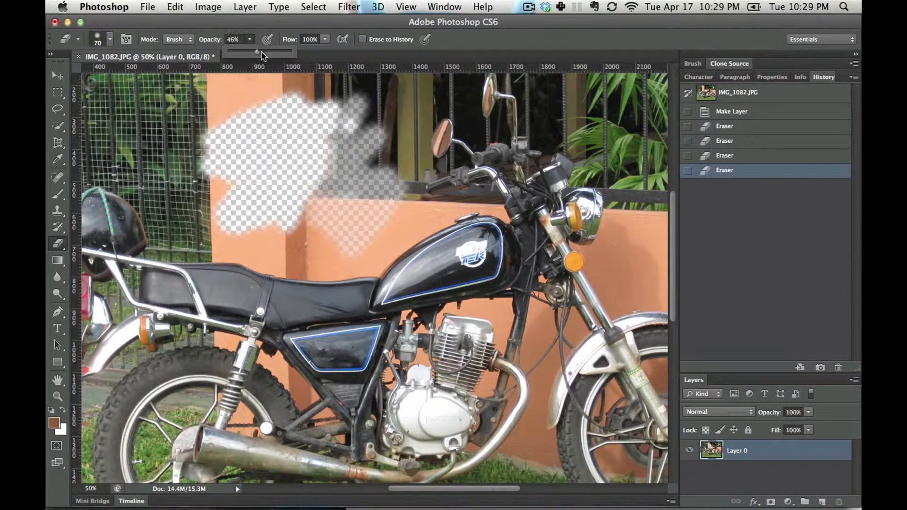
pyautogui.click(396, 167)
pyautogui.moveTo(401, 161); pyautogui.dragTo(413, 133)
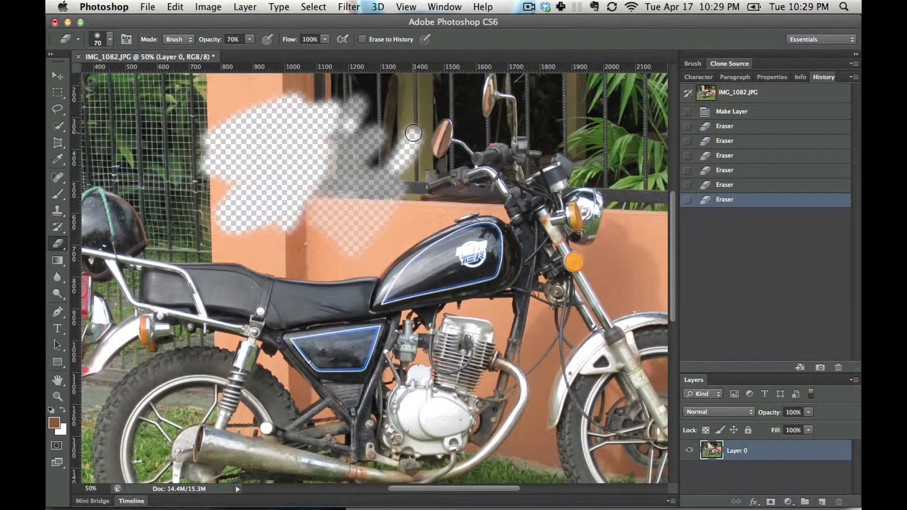
pyautogui.moveTo(413, 133)
pyautogui.mouseDown()
pyautogui.moveTo(423, 78)
pyautogui.moveTo(399, 116)
pyautogui.moveTo(382, 109)
pyautogui.mouseUp()
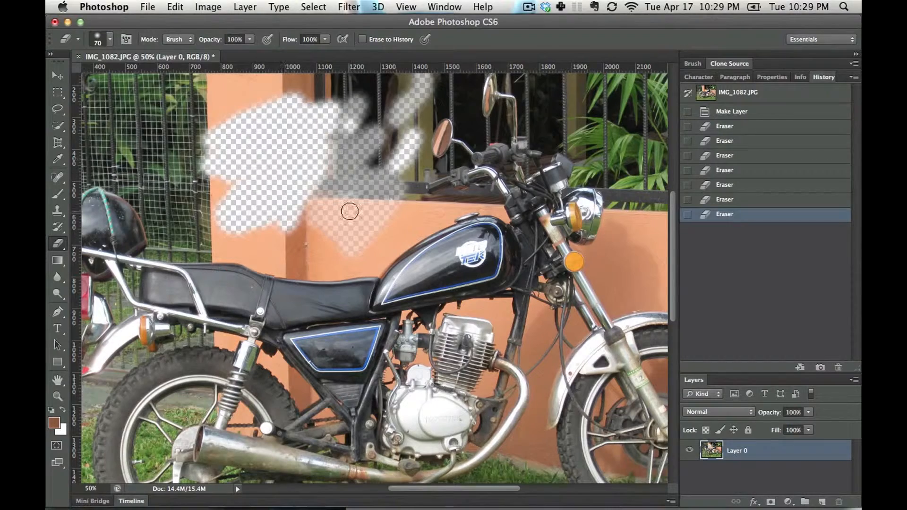
pyautogui.moveTo(408, 190); pyautogui.dragTo(296, 112)
pyautogui.moveTo(345, 162); pyautogui.dragTo(528, 299)
pyautogui.press('super+z')
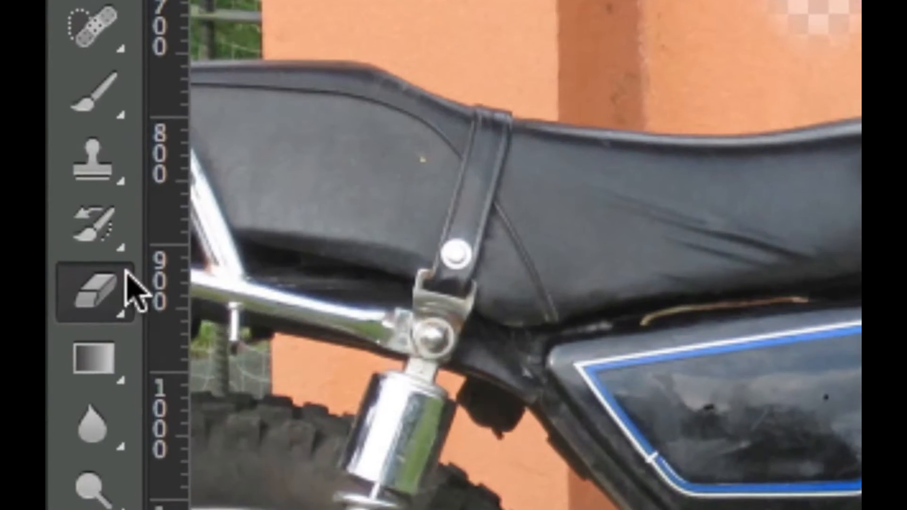
# Sample the orange wall as the protected foreground colour and erase the wall above the seat and fuel tank with the Background Eraser
pyautogui.rightClick(94, 258)
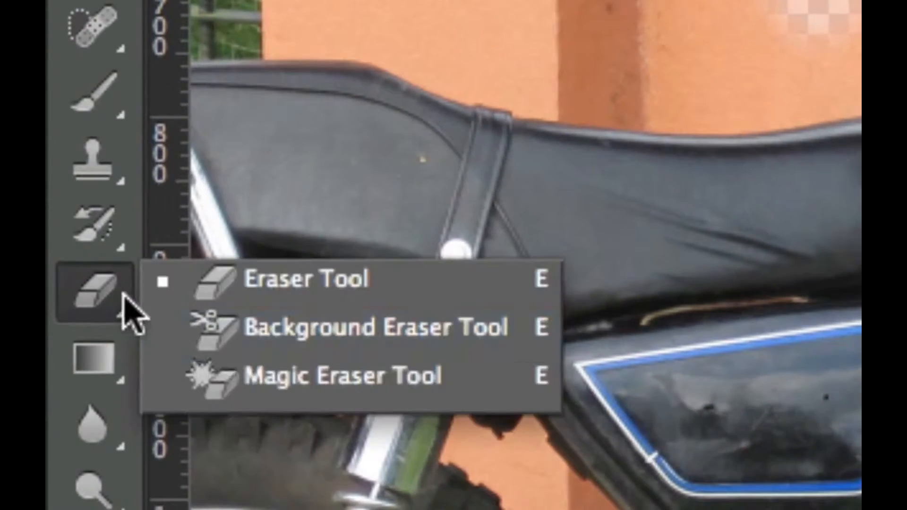
pyautogui.click(238, 351)
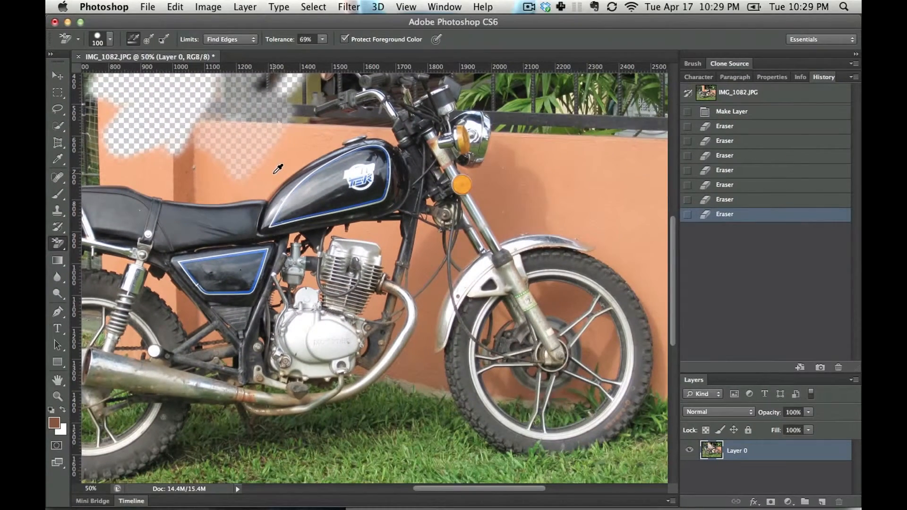
pyautogui.keyDown('alt'); pyautogui.click(280, 177); pyautogui.keyUp('alt')
pyautogui.moveTo(281, 167)
pyautogui.mouseDown()
pyautogui.moveTo(316, 145)
pyautogui.moveTo(291, 156)
pyautogui.moveTo(300, 142)
pyautogui.moveTo(308, 144)
pyautogui.moveTo(248, 182)
pyautogui.mouseUp()
pyautogui.moveTo(193, 184)
pyautogui.mouseDown()
pyautogui.moveTo(161, 194)
pyautogui.moveTo(234, 195)
pyautogui.moveTo(142, 174)
pyautogui.mouseUp()
pyautogui.moveTo(141, 174)
pyautogui.mouseDown()
pyautogui.moveTo(129, 165)
pyautogui.moveTo(160, 187)
pyautogui.mouseUp()
pyautogui.moveTo(273, 163)
pyautogui.mouseDown()
pyautogui.moveTo(333, 142)
pyautogui.moveTo(313, 153)
pyautogui.moveTo(342, 132)
pyautogui.moveTo(299, 157)
pyautogui.mouseUp()
pyautogui.moveTo(350, 127)
pyautogui.mouseDown()
pyautogui.moveTo(379, 127)
pyautogui.moveTo(391, 135)
pyautogui.moveTo(380, 111)
pyautogui.moveTo(355, 105)
pyautogui.moveTo(312, 137)
pyautogui.mouseUp()
pyautogui.moveTo(179, 155); pyautogui.dragTo(295, 161)
# Sample the shaded wall colour and erase the wall between the front fork and the front fender with the Background Eraser
pyautogui.keyDown('alt'); pyautogui.click(513, 199); pyautogui.keyUp('alt')
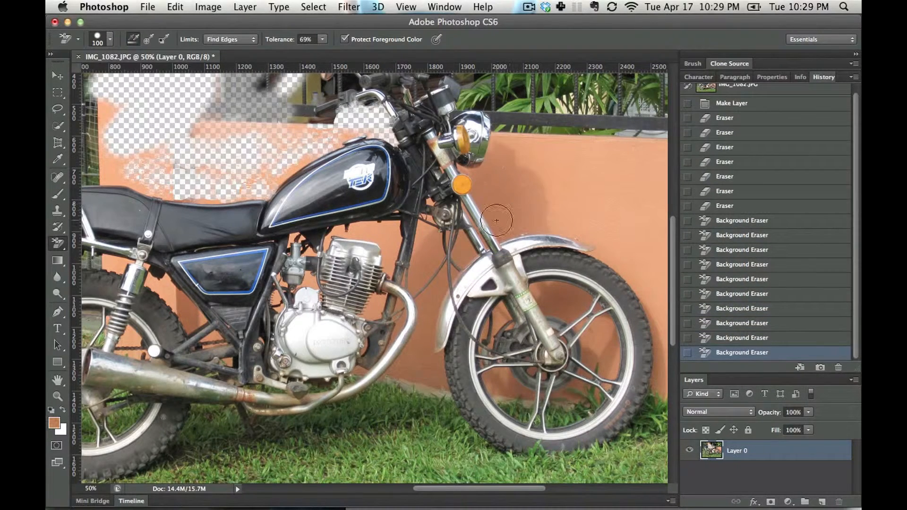
pyautogui.moveTo(494, 212)
pyautogui.mouseDown()
pyautogui.moveTo(506, 230)
pyautogui.moveTo(516, 221)
pyautogui.moveTo(519, 228)
pyautogui.moveTo(529, 215)
pyautogui.moveTo(504, 210)
pyautogui.moveTo(532, 200)
pyautogui.moveTo(519, 185)
pyautogui.mouseUp()
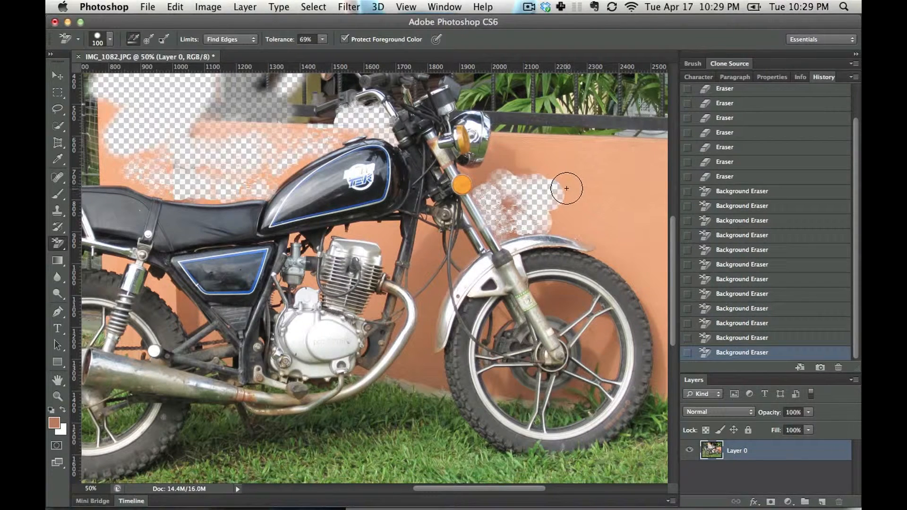
pyautogui.click(246, 40)
pyautogui.click(245, 41)
pyautogui.moveTo(286, 153); pyautogui.dragTo(342, 160)
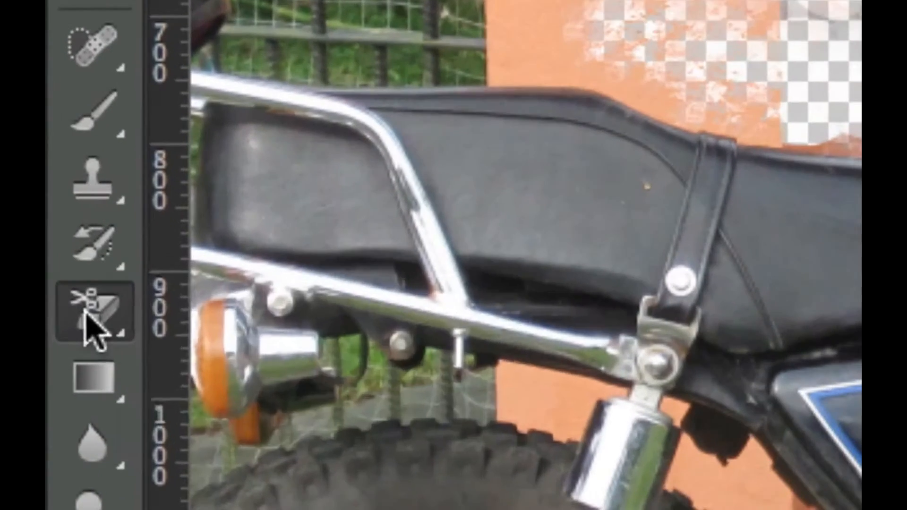
# Erase the wall above the engine, behind the fork cables and beyond the headlight with the Magic Eraser at tolerance 32
pyautogui.click(57, 244)
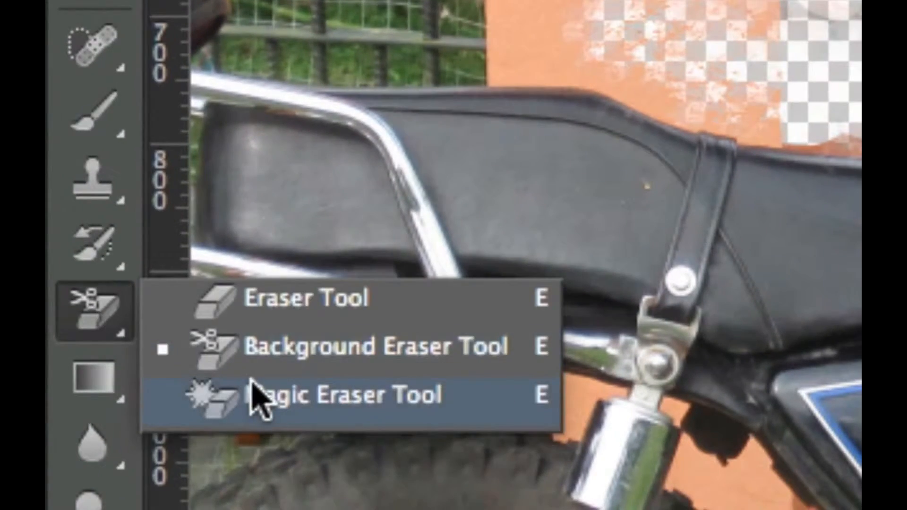
pyautogui.click(272, 406)
pyautogui.click(491, 257)
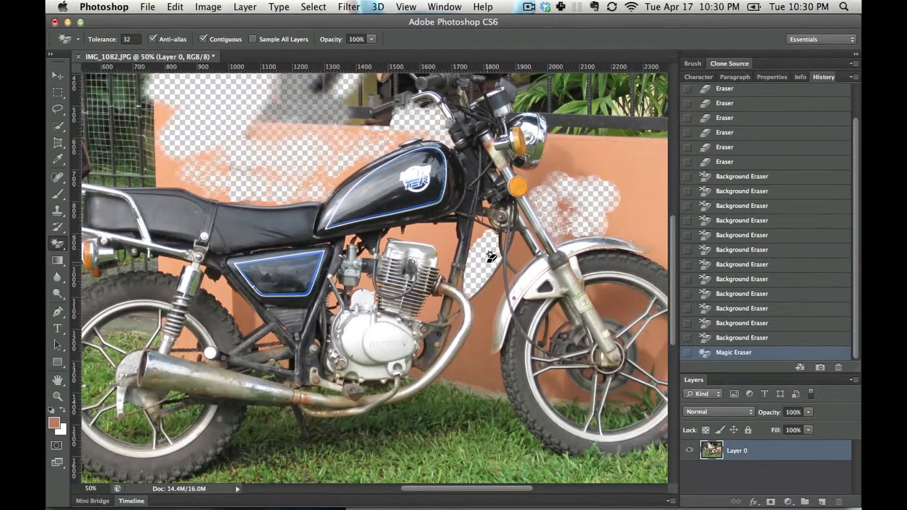
pyautogui.click(443, 239)
pyautogui.click(443, 239)
pyautogui.click(604, 217)
pyautogui.click(574, 211)
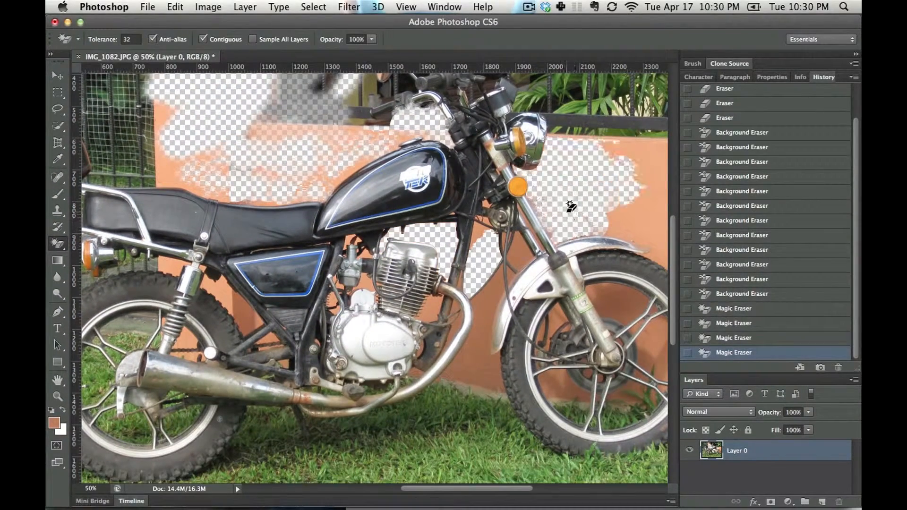
pyautogui.click(629, 213)
# Erase the wall remnants above the seat and along the fuel tank with the Magic Eraser, undoing the pass that cuts into the motorcycle
pyautogui.click(220, 164)
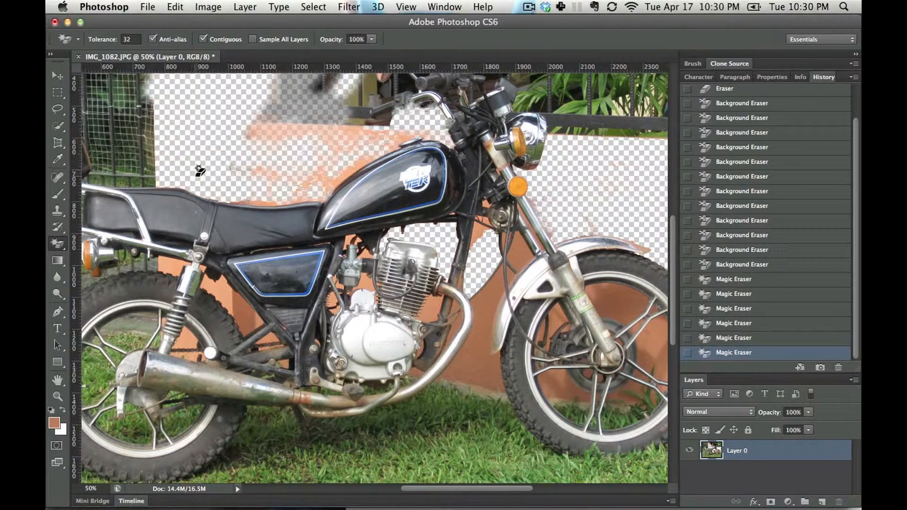
pyautogui.click(199, 170)
pyautogui.click(265, 178)
pyautogui.click(263, 204)
pyautogui.click(262, 204)
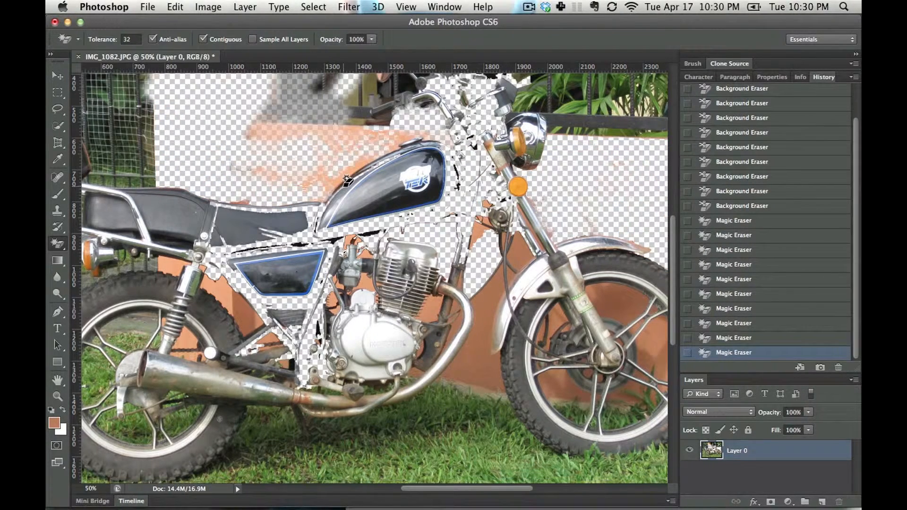
pyautogui.press('super+z')
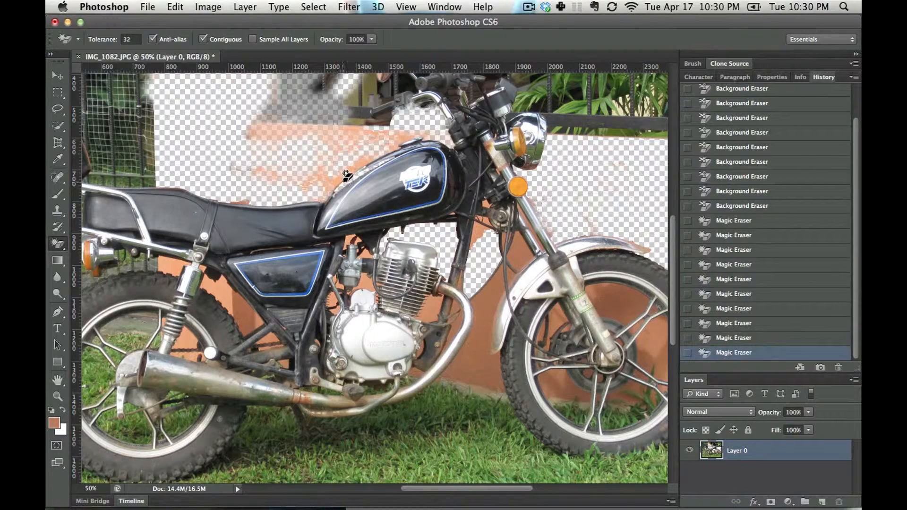
pyautogui.click(347, 177)
# Erase small areas around the window railing just behind the headlight with the Magic Eraser
pyautogui.scroll(3, 360, 137)
pyautogui.hscroll(3, 360, 137)
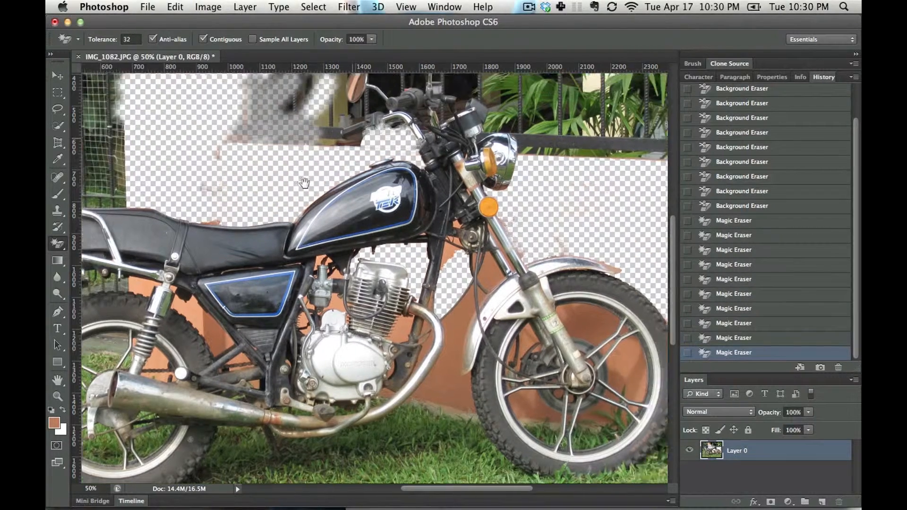
pyautogui.click(519, 170)
pyautogui.click(520, 189)
pyautogui.click(520, 189)
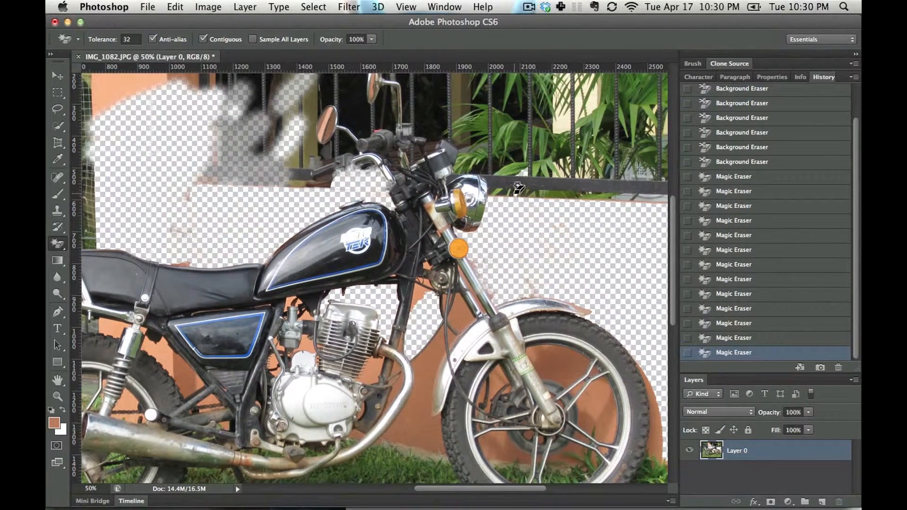
pyautogui.click(520, 188)
# Erase the wall showing through the upper spoke openings of the front wheel, including leftover bits along the fork and rim
pyautogui.moveTo(516, 173)
pyautogui.mouseDown()
pyautogui.moveTo(340, 144)
pyautogui.moveTo(344, 113)
pyautogui.mouseUp()
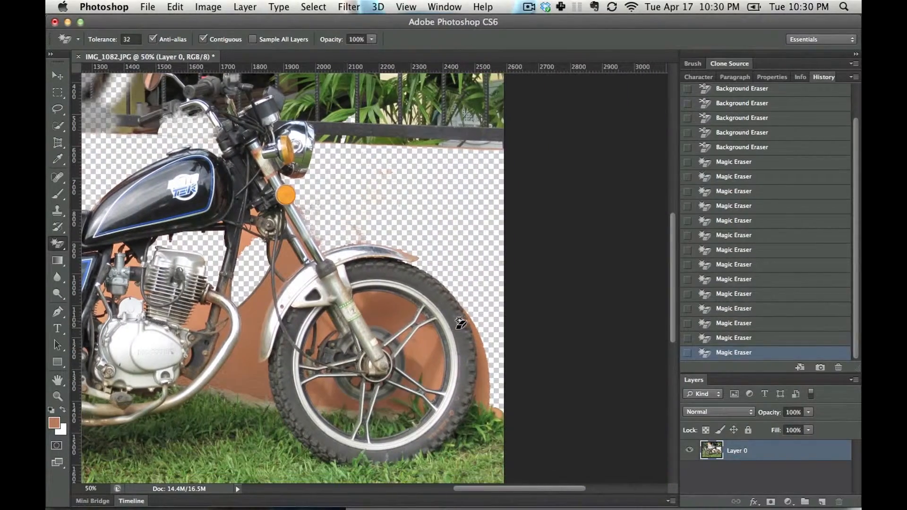
pyautogui.click(394, 309)
pyautogui.click(428, 355)
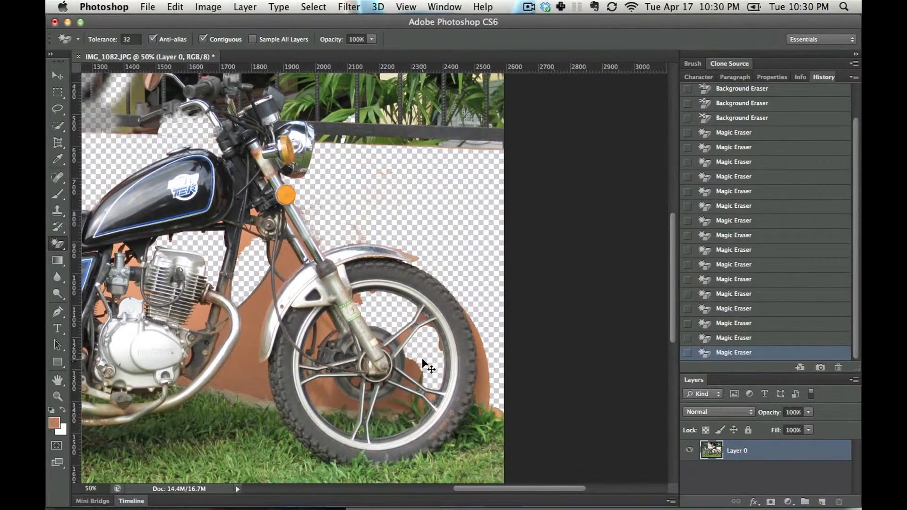
pyautogui.press('super+equal')
pyautogui.press('super+equal')
pyautogui.press('super+equal')
pyautogui.press('super+equal')
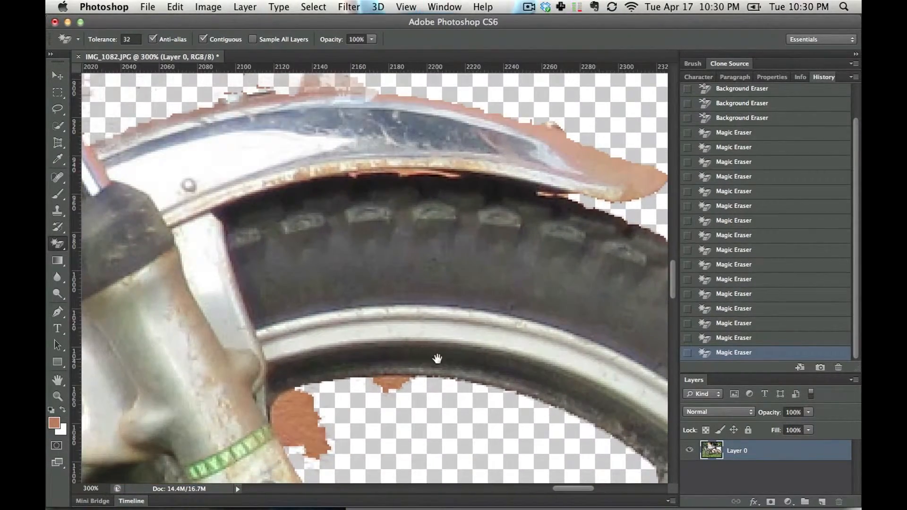
pyautogui.moveTo(437, 359); pyautogui.dragTo(492, 135)
pyautogui.click(363, 190)
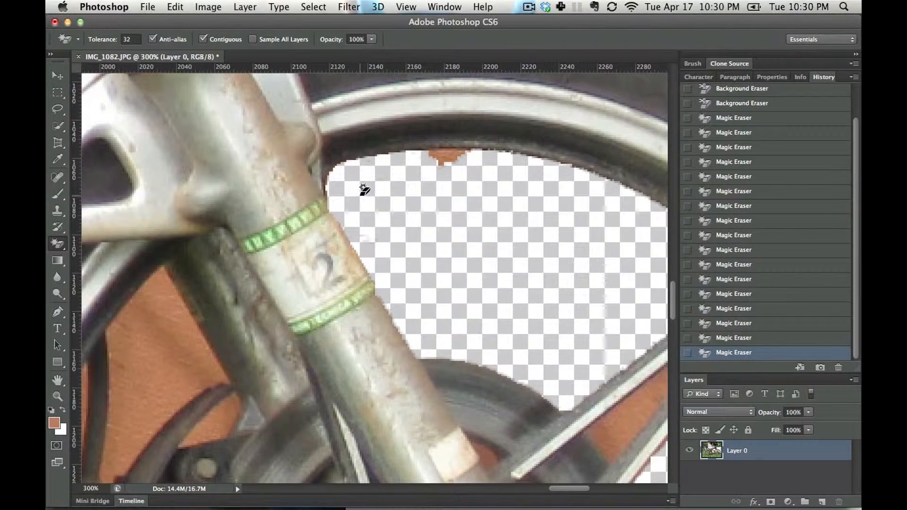
pyautogui.click(443, 160)
# Erase the wall between the fork and the front rim and the large wall area behind the front wheel with the Magic Eraser
pyautogui.moveTo(468, 204); pyautogui.dragTo(324, 111)
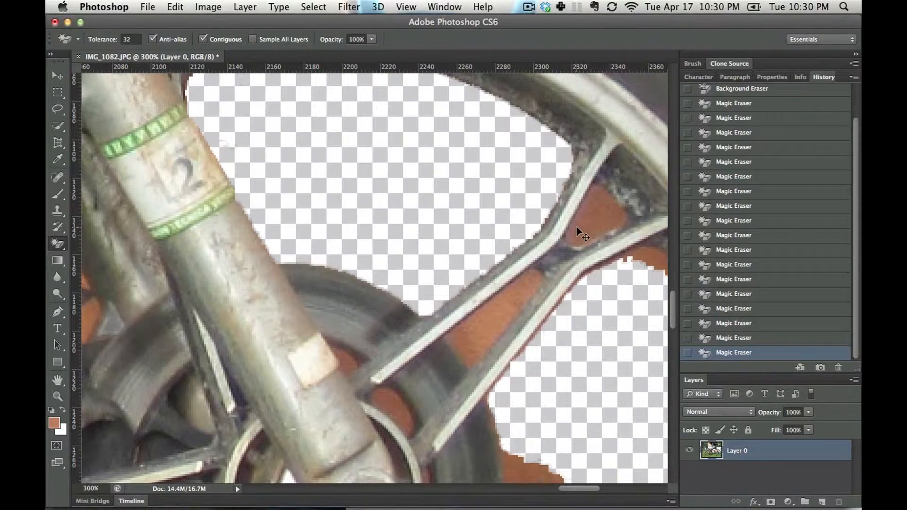
pyautogui.press('super+minus')
pyautogui.press('super+minus')
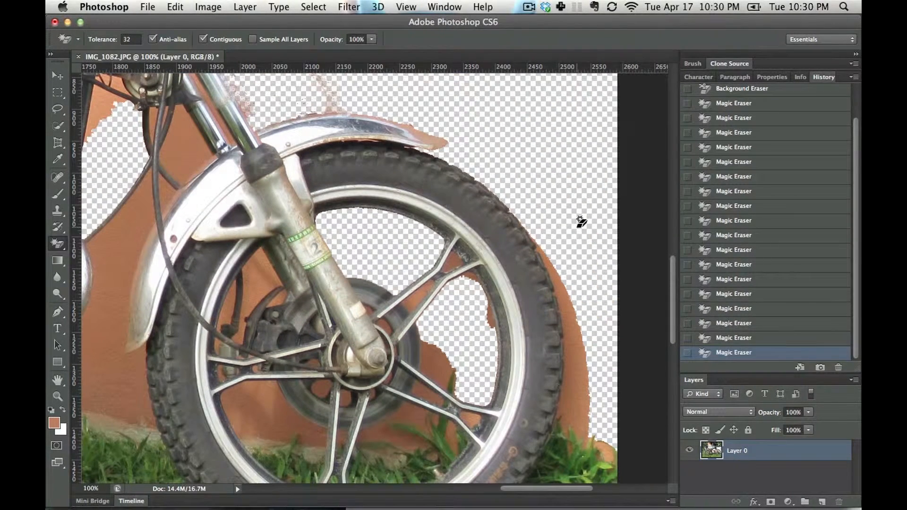
pyautogui.moveTo(422, 220); pyautogui.dragTo(434, 154)
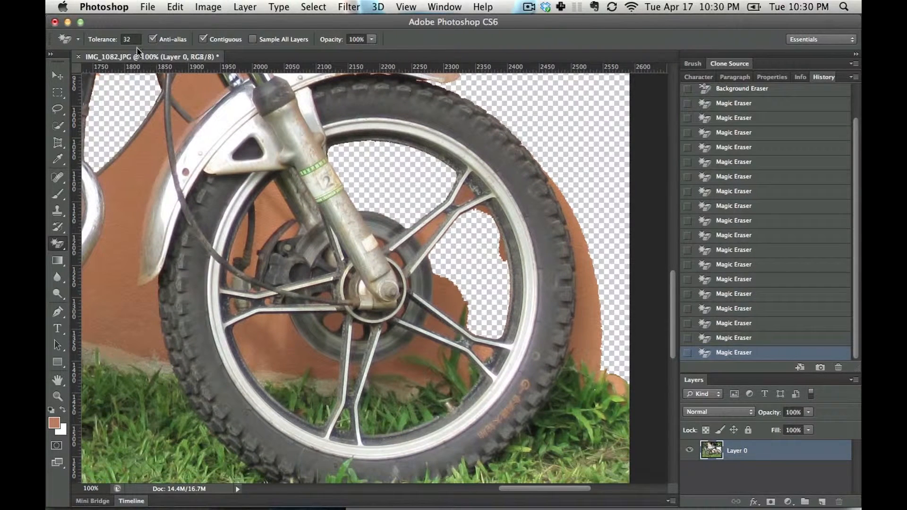
pyautogui.click(270, 209)
pyautogui.click(136, 162)
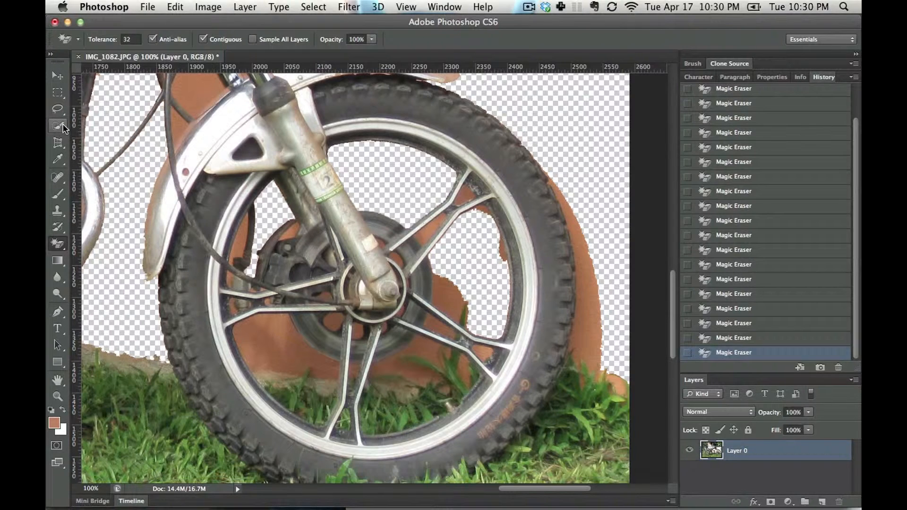
# Select the wall patch between the front fork and the cables with the Magic Wand and delete it
pyautogui.rightClick(63, 126)
pyautogui.click(94, 137)
pyautogui.click(212, 98)
pyautogui.moveTo(239, 143); pyautogui.dragTo(264, 204)
pyautogui.press('Delete')
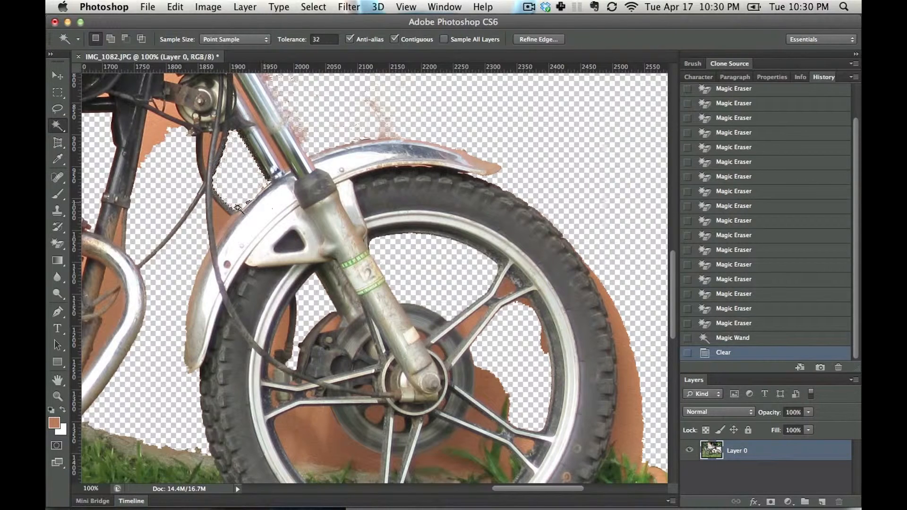
# Deselect the cleared area and erase the wall remnant between the frame and the fork cables with the Magic Eraser
pyautogui.click(58, 244)
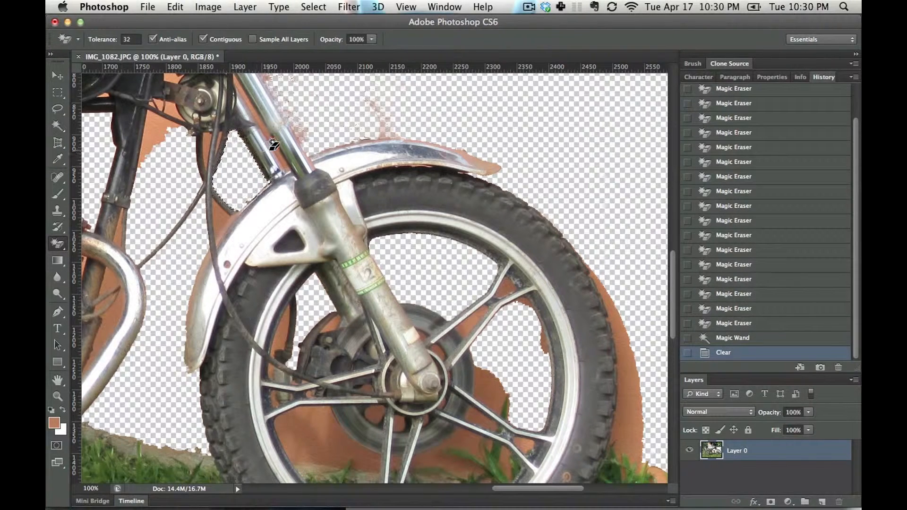
pyautogui.press('super+d')
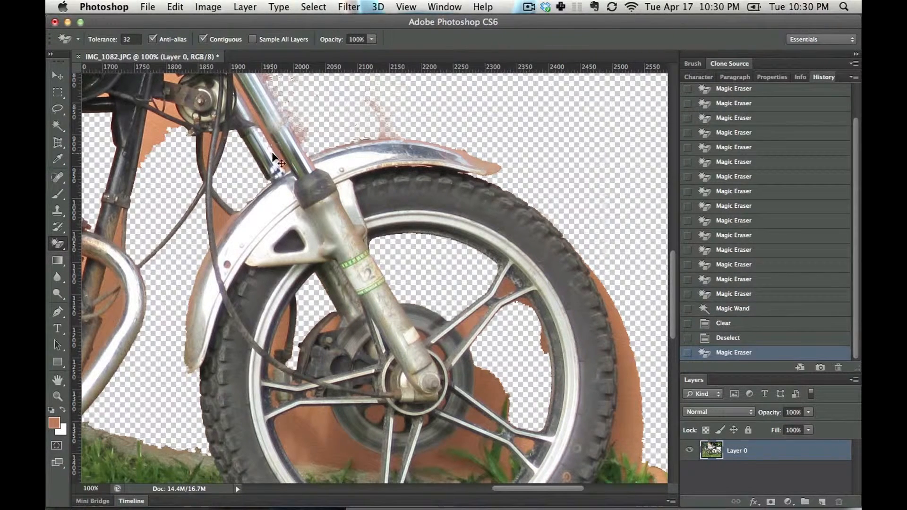
pyautogui.click(165, 130)
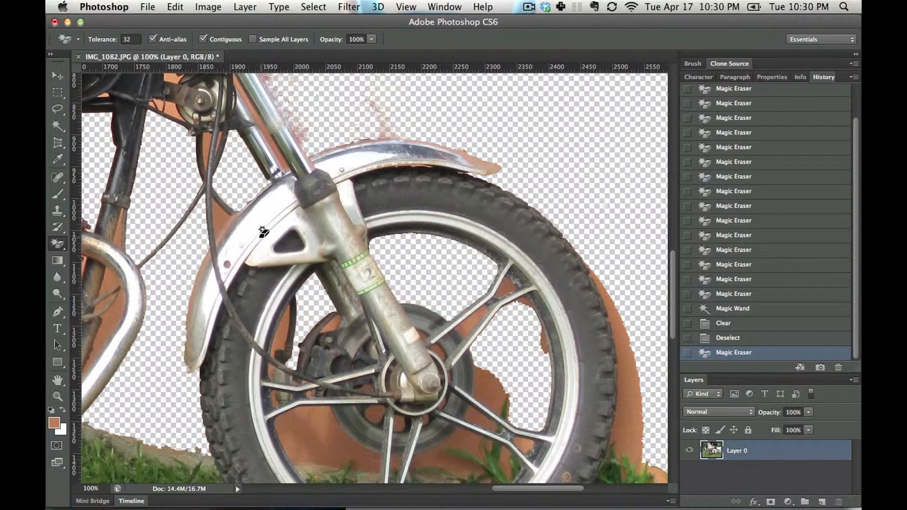
# Erase the wall patch between the cable and the chrome front fender with the Magic Eraser
pyautogui.click(223, 222)
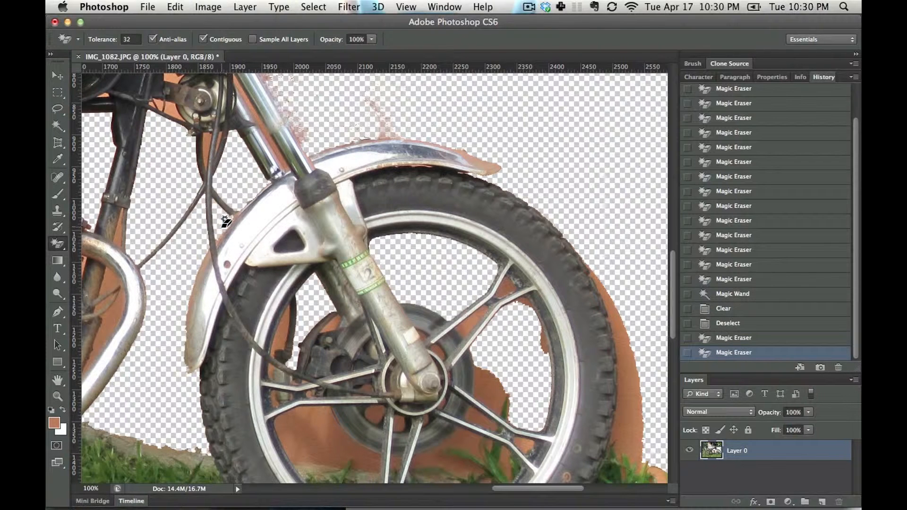
pyautogui.click(62, 245)
pyautogui.click(104, 241)
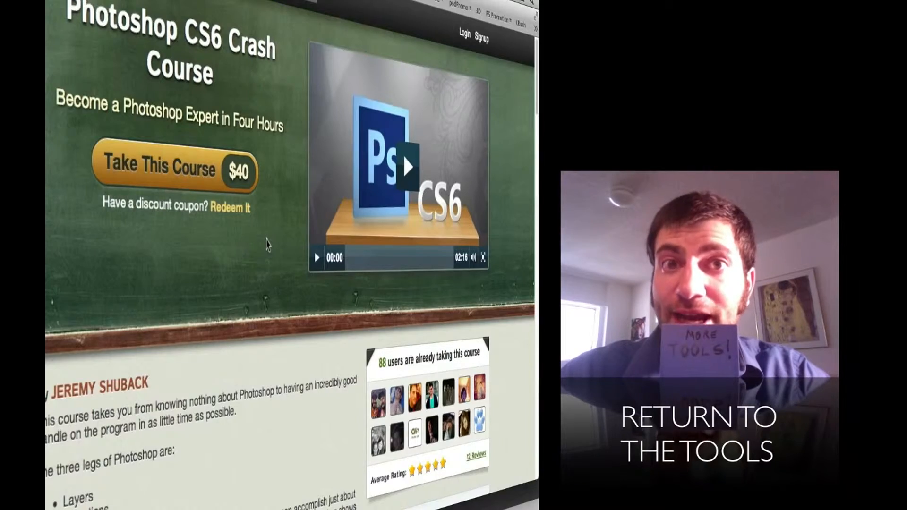
pyautogui.scroll(-5, 268, 245)
pyautogui.scroll(-12, 268, 244)
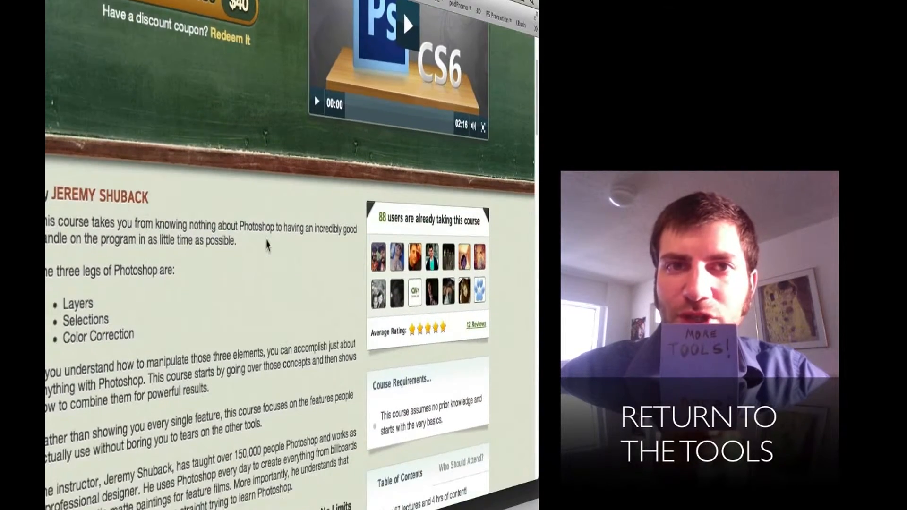
pyautogui.scroll(-4, 267, 245)
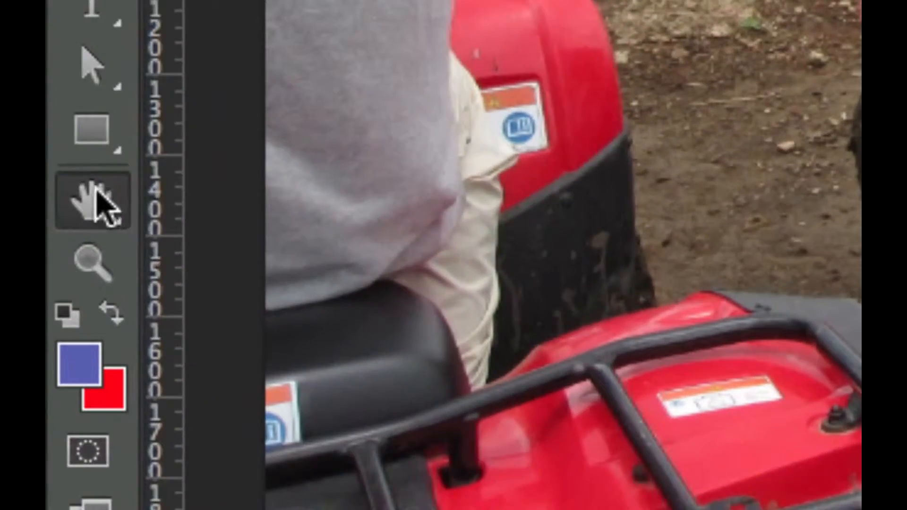
# Activate the Hand tool and zoom the quad bike photo to 200% around the rider's shirt hem
pyautogui.click(66, 355)
pyautogui.click(189, 203)
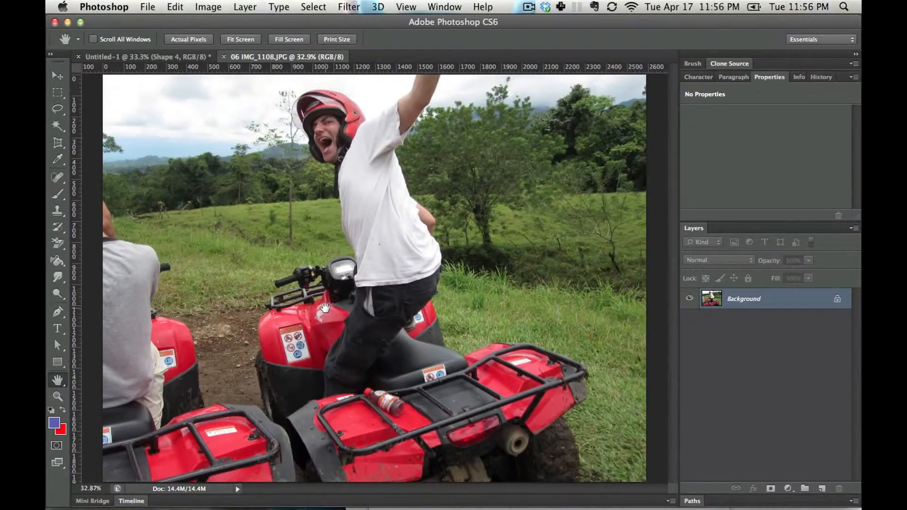
pyautogui.press('super+equal')
pyautogui.press('super+equal')
pyautogui.press('super+equal')
pyautogui.press('super+equal')
pyautogui.press('super+equal')
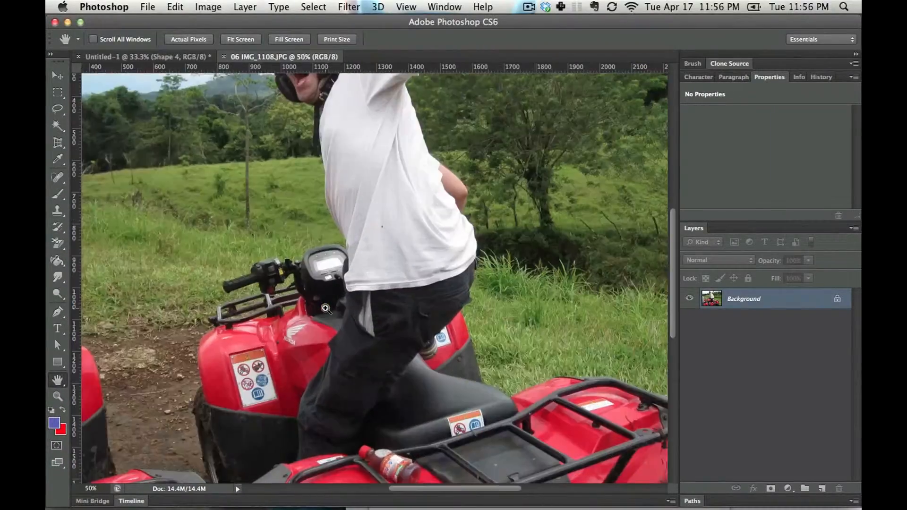
pyautogui.press('super+minus')
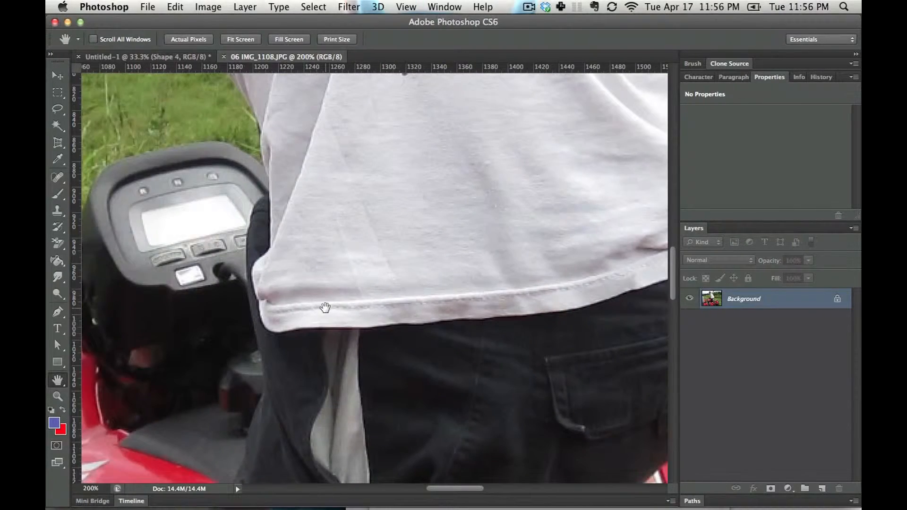
# Pan the magnified photo around the rider's shirt and the quad bike's display with the Hand tool
pyautogui.moveTo(323, 228); pyautogui.dragTo(185, 301)
pyautogui.moveTo(467, 174); pyautogui.dragTo(297, 231)
pyautogui.moveTo(117, 222); pyautogui.dragTo(397, 199)
pyautogui.moveTo(596, 283); pyautogui.dragTo(463, 203)
pyautogui.moveTo(372, 198); pyautogui.dragTo(501, 195)
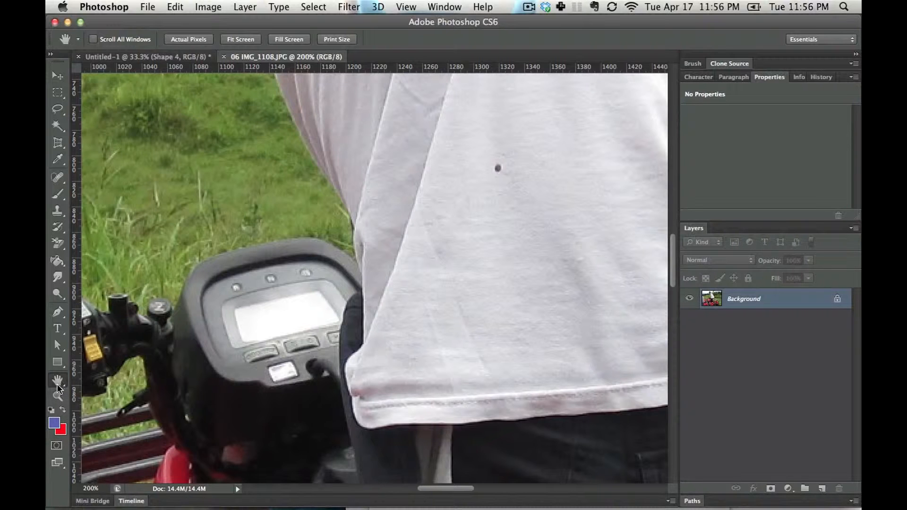
# Switch to the Move tool and pan the photo to the handlebar with the temporary Hand tool
pyautogui.press('v')
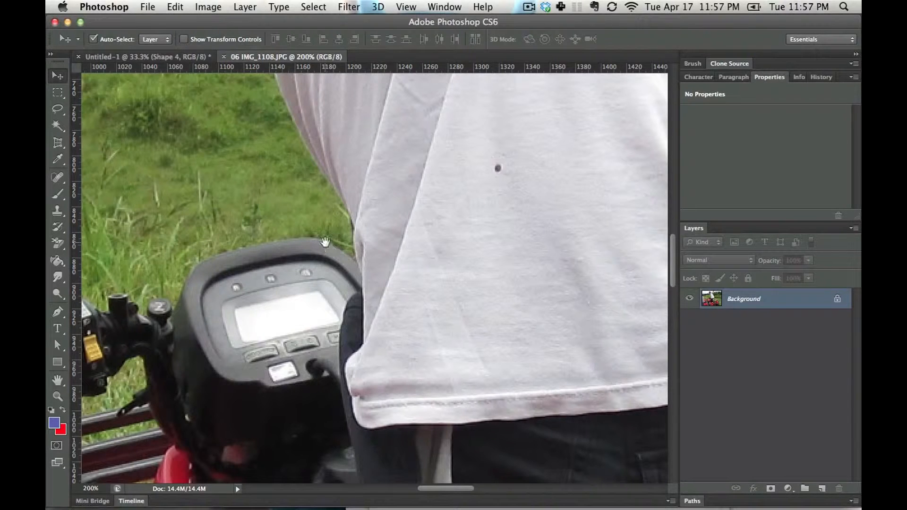
pyautogui.press('space')
pyautogui.moveTo(324, 236); pyautogui.dragTo(406, 207)
pyautogui.moveTo(244, 220); pyautogui.dragTo(347, 219)
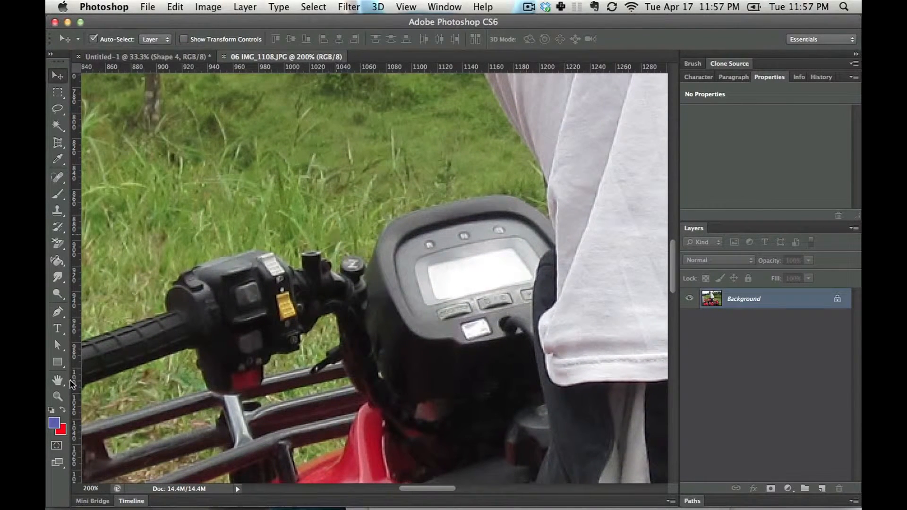
# With the Hand tool, view the photo at Actual Pixels, Fit Screen, Fill Screen and Print Size, and review the matching View commands
pyautogui.click(60, 380)
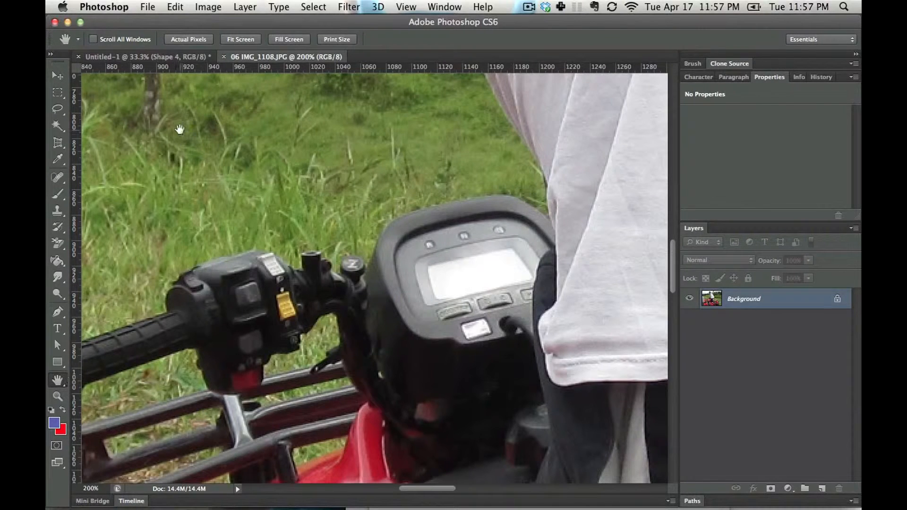
pyautogui.click(191, 39)
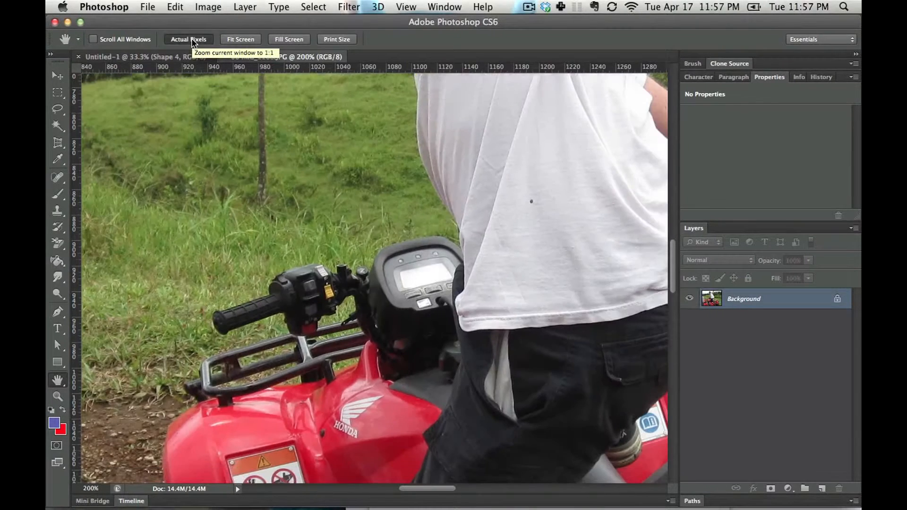
pyautogui.click(242, 39)
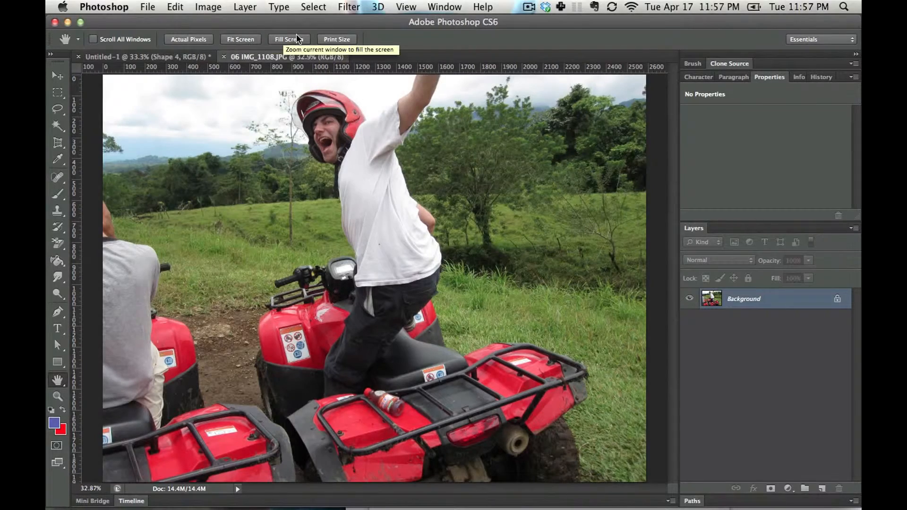
pyautogui.click(298, 42)
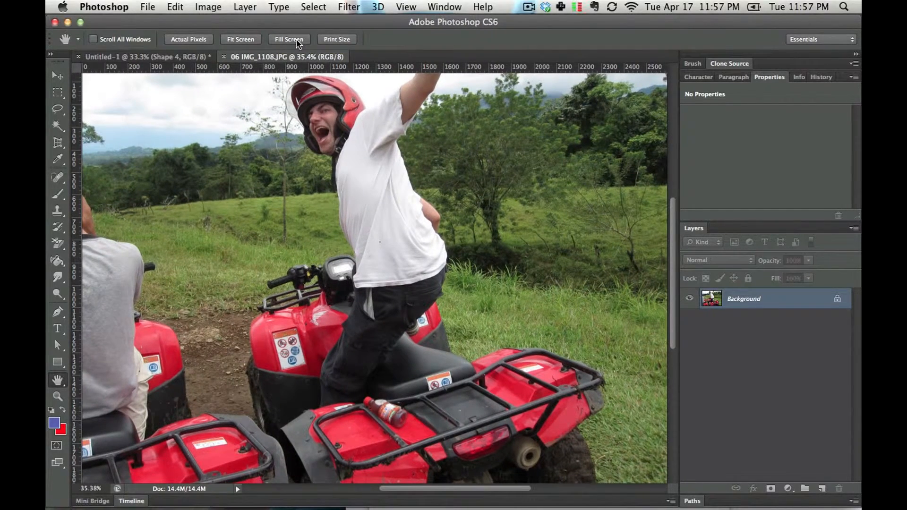
pyautogui.click(326, 41)
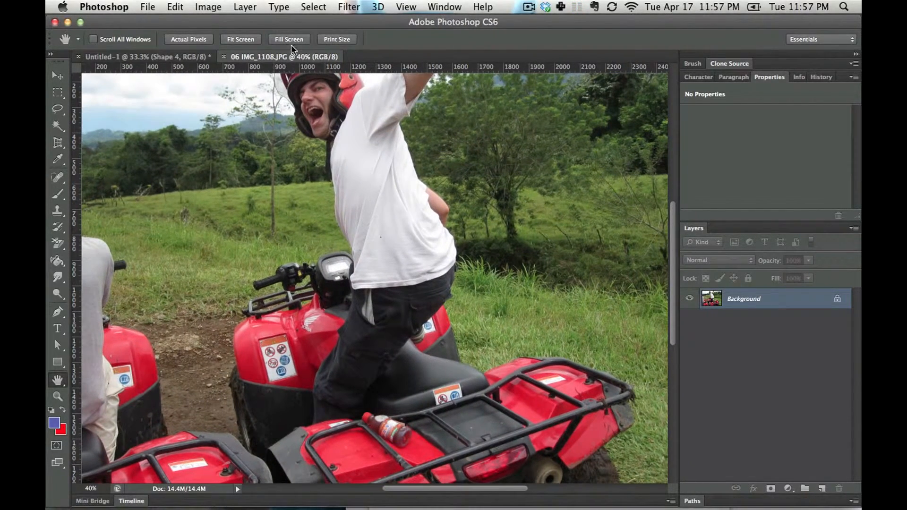
pyautogui.click(405, 7)
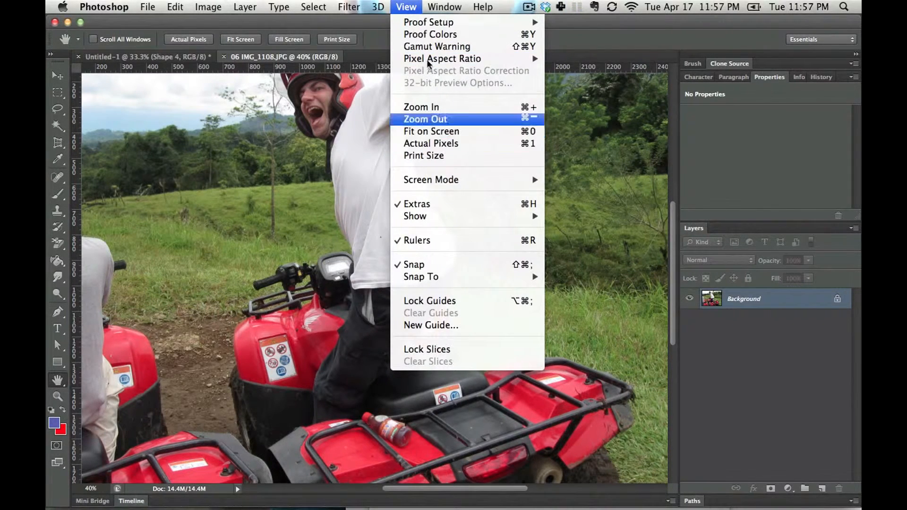
pyautogui.click(409, 8)
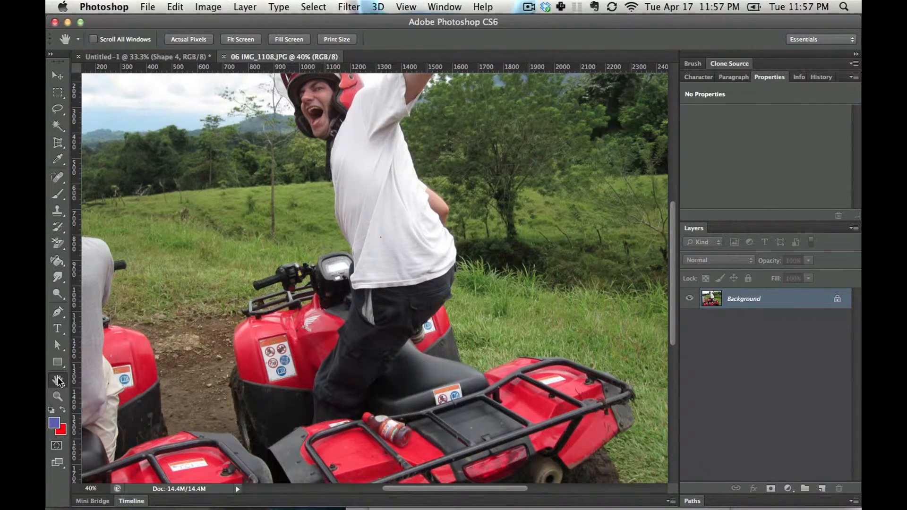
# Zoom the photo out to 25%, rotate its canvas view 24° with the Rotate View tool, and reset the rotation
pyautogui.click(58, 381)
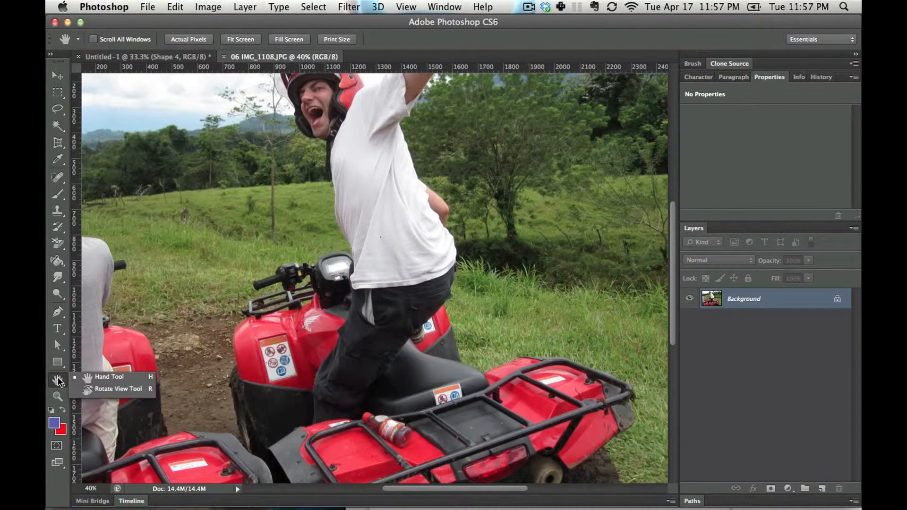
pyautogui.click(101, 389)
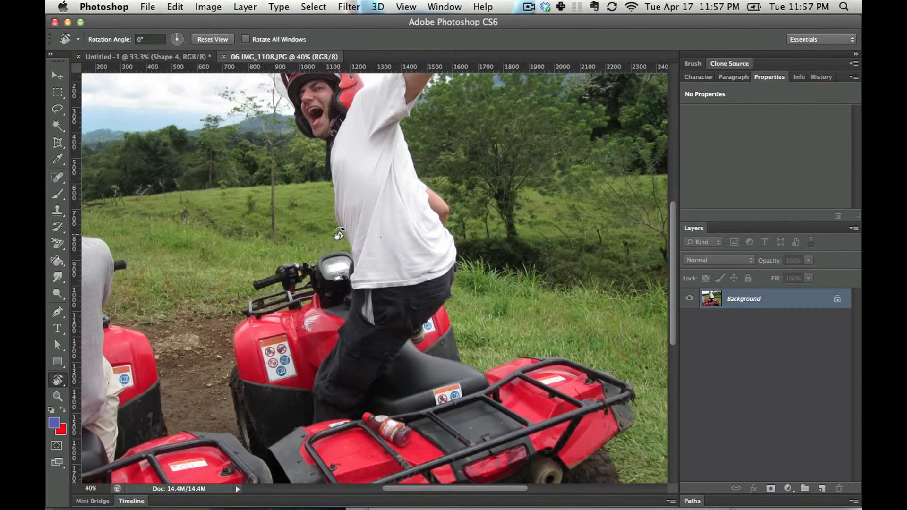
pyautogui.press('super+minus')
pyautogui.press('super+minus')
pyautogui.moveTo(407, 199); pyautogui.dragTo(448, 209)
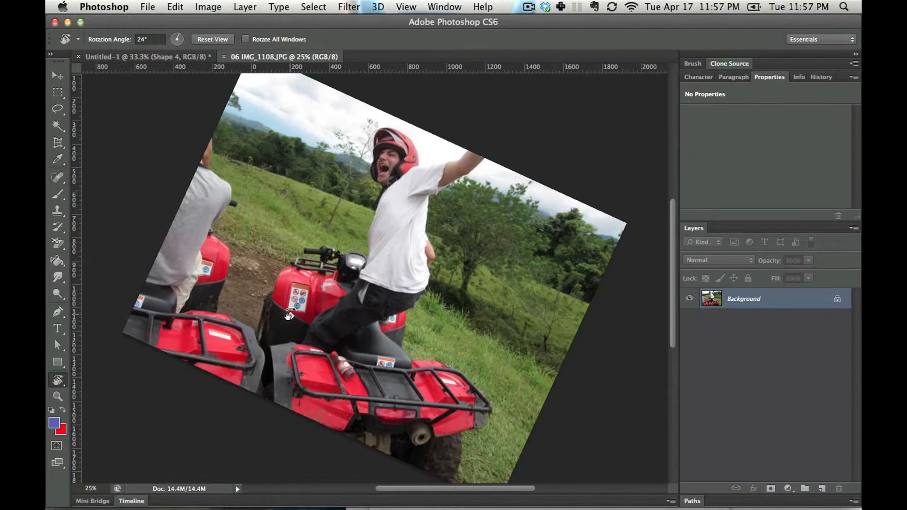
pyautogui.press('Escape')
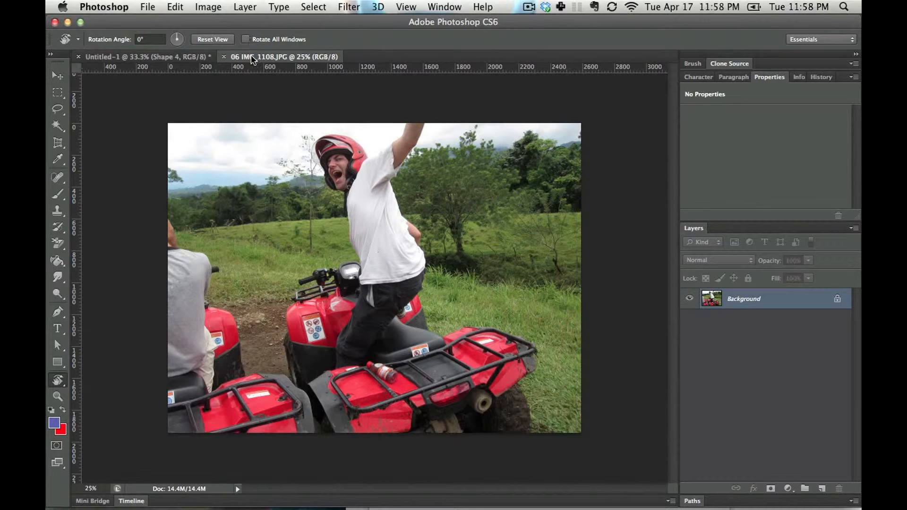
# Float the photo in its own window and rotate both open documents' views 24° using Rotate All Windows
pyautogui.moveTo(250, 55); pyautogui.dragTo(359, 147)
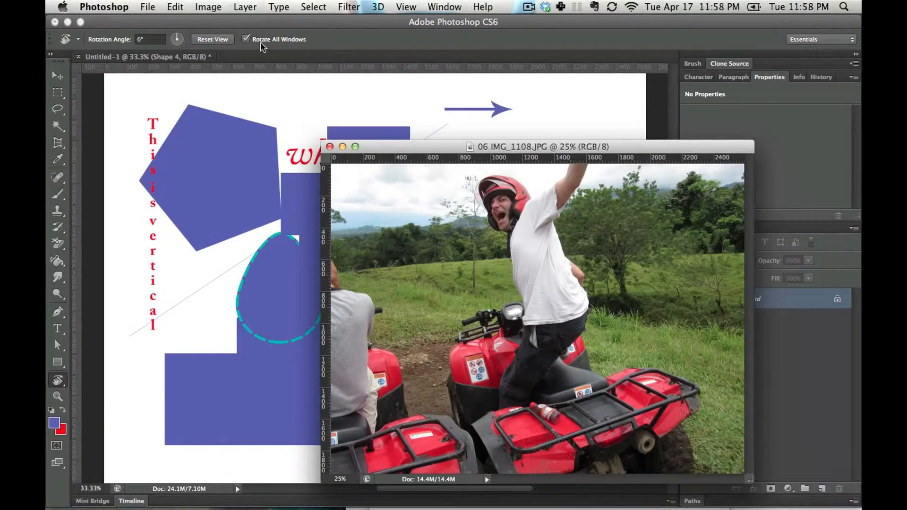
pyautogui.moveTo(435, 224); pyautogui.dragTo(491, 189)
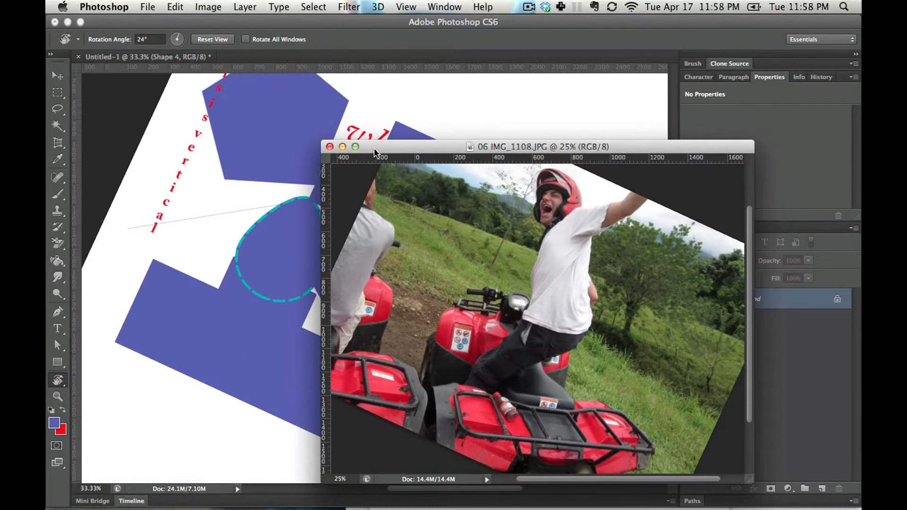
# Reset the view rotation of Untitled-1, dock the floating photo window back as a tab, and reset the photo's rotation
pyautogui.click(312, 105)
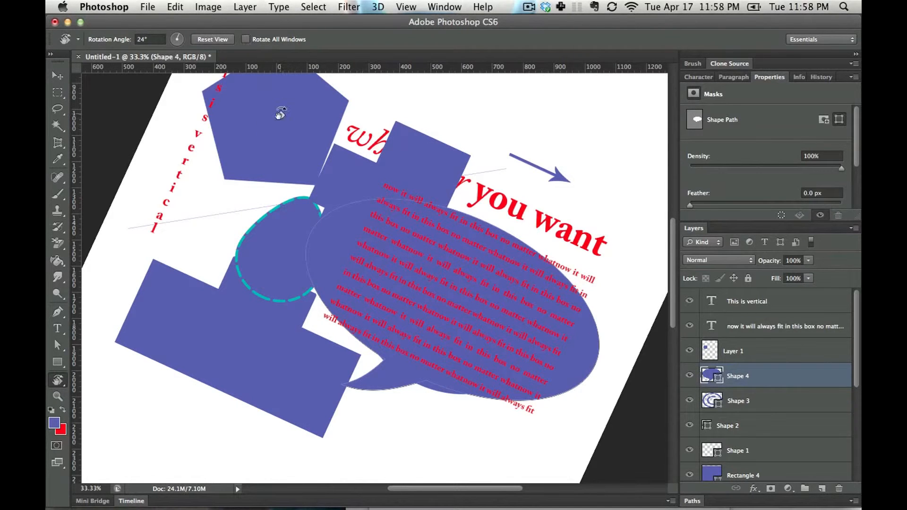
pyautogui.press('Escape')
pyautogui.hotkey('ctrl', 'Tab')
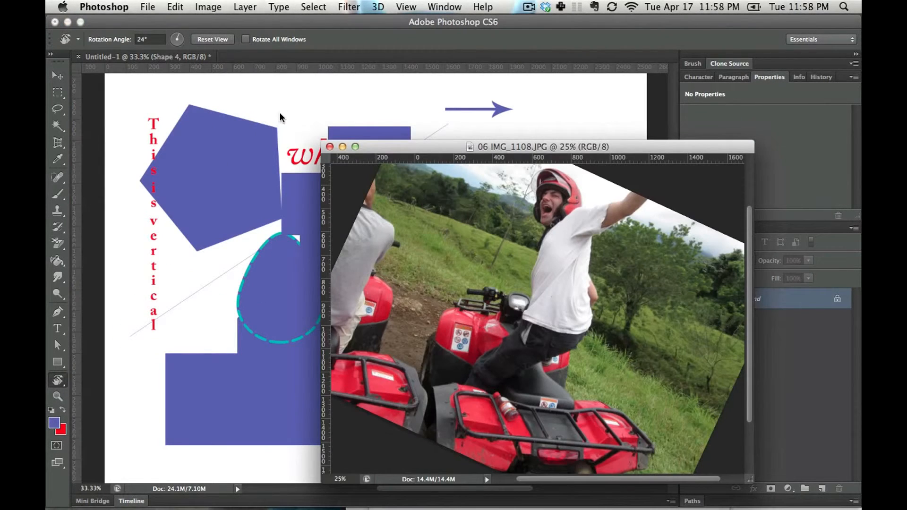
pyautogui.moveTo(391, 146); pyautogui.dragTo(289, 61)
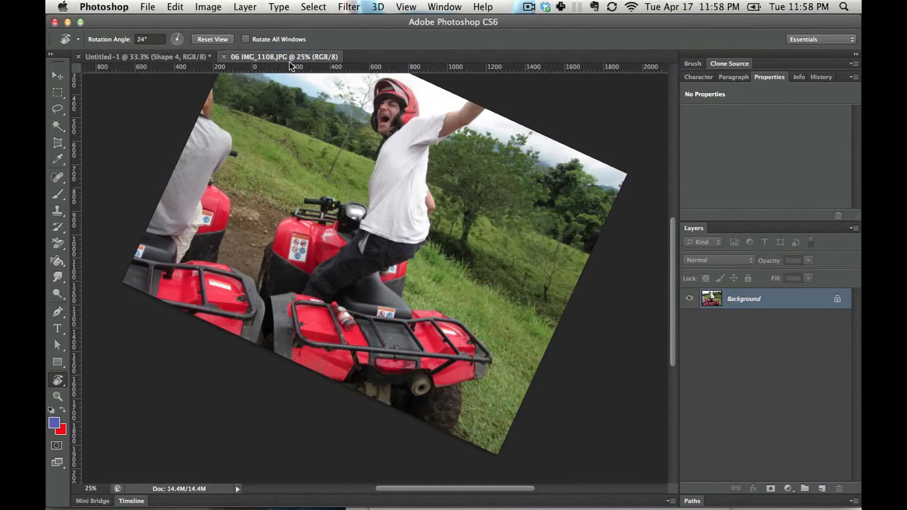
pyautogui.press('Escape')
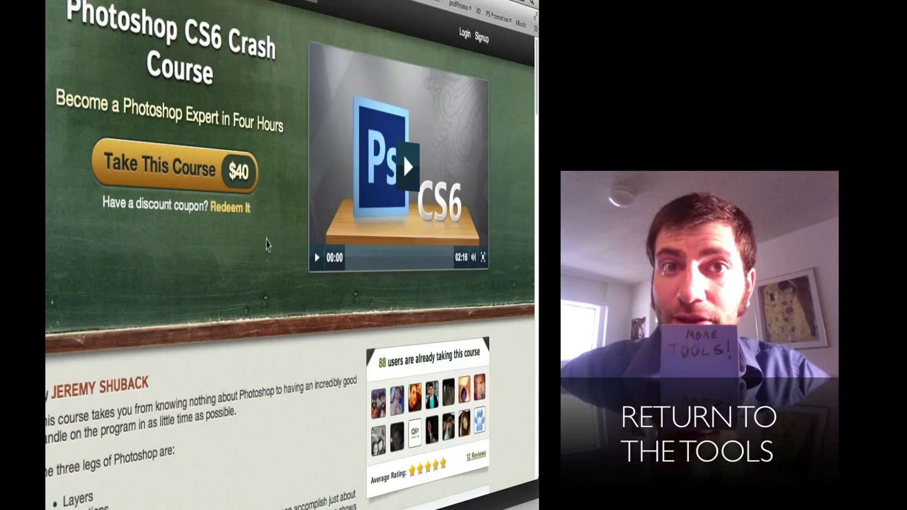
pyautogui.scroll(-2, 267, 244)
pyautogui.scroll(-3, 267, 244)
pyautogui.scroll(-10, 267, 244)
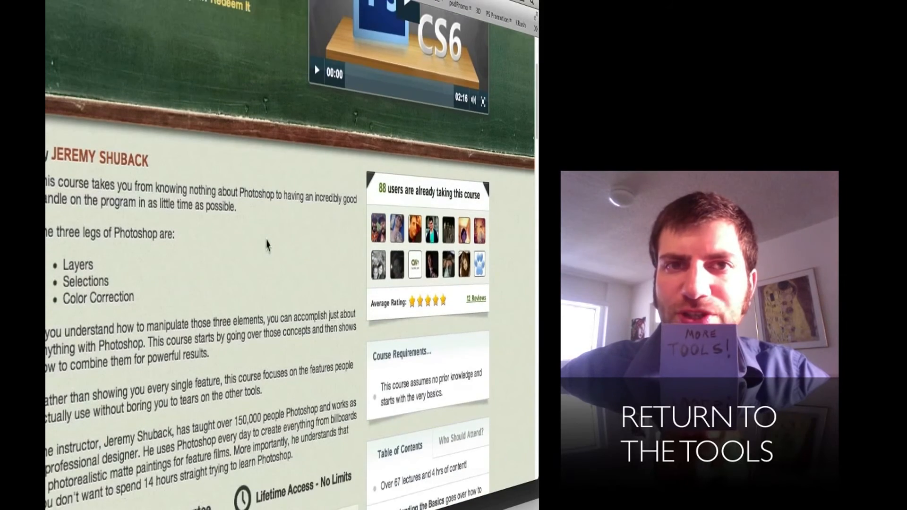